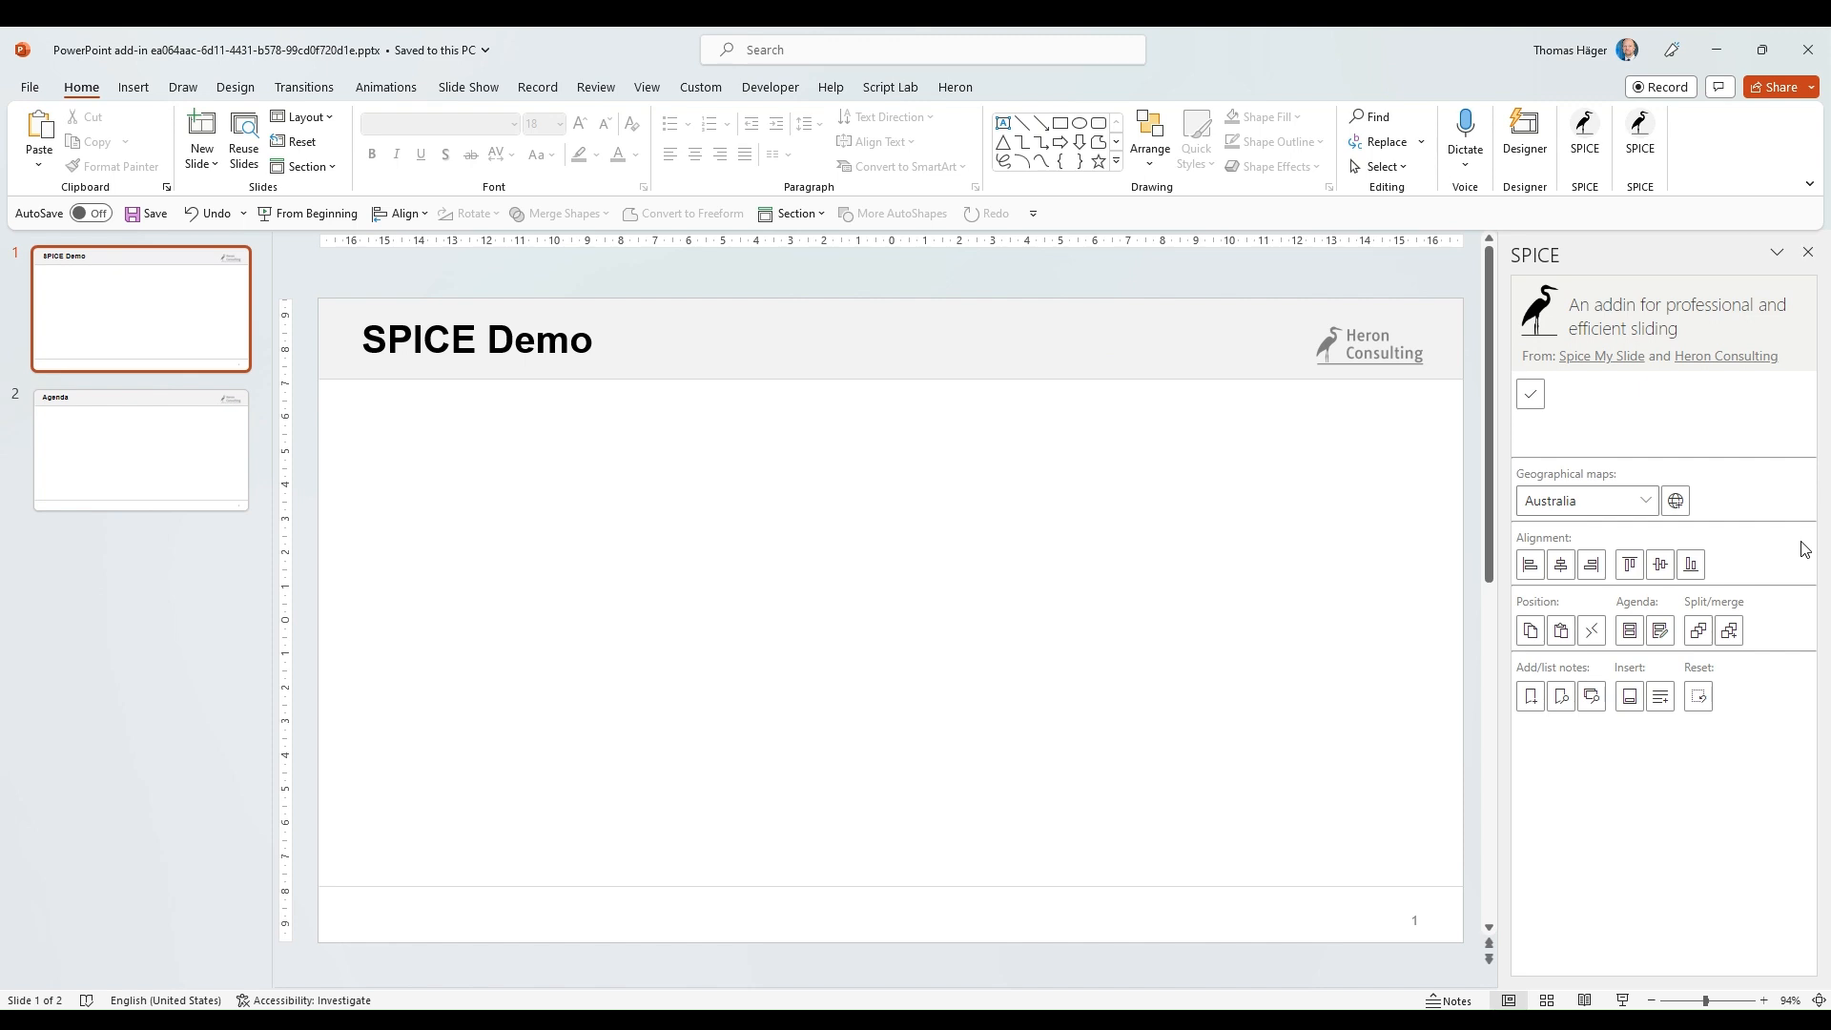
- Insert the Europe geographical map on the SPICE Demo slide
left_click(1648, 504)
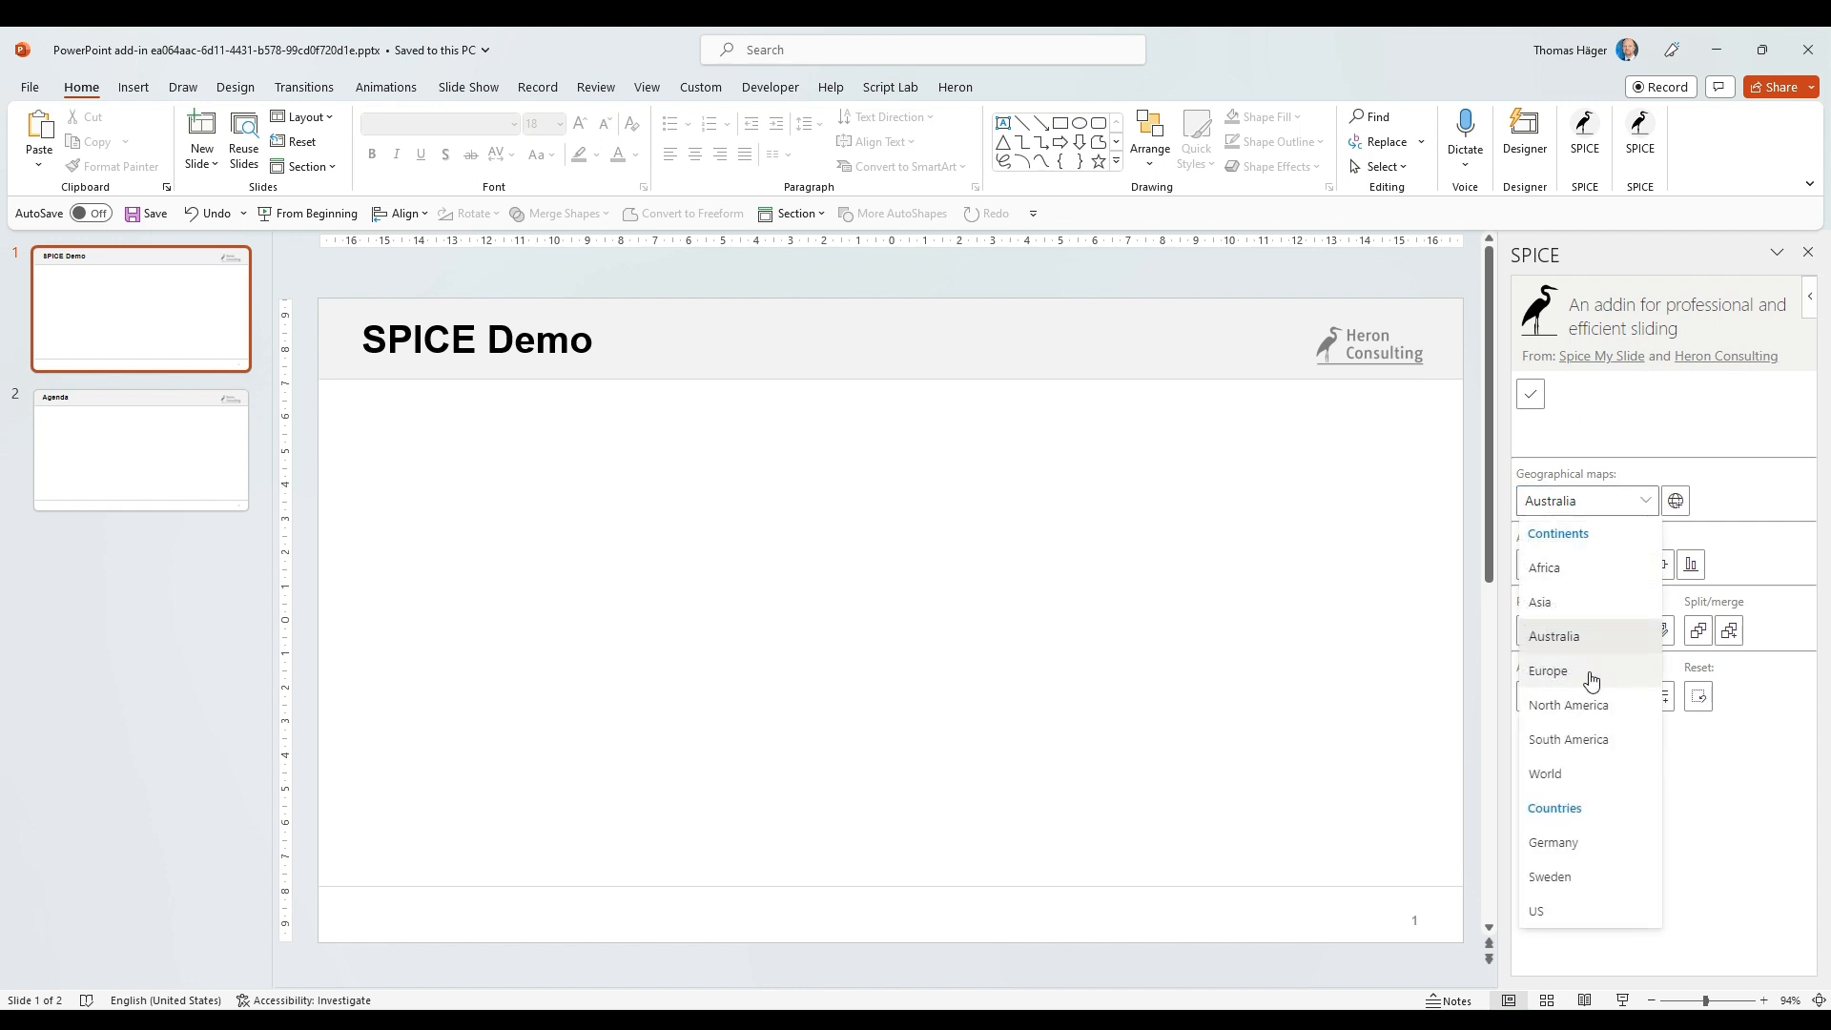
left_click(1550, 672)
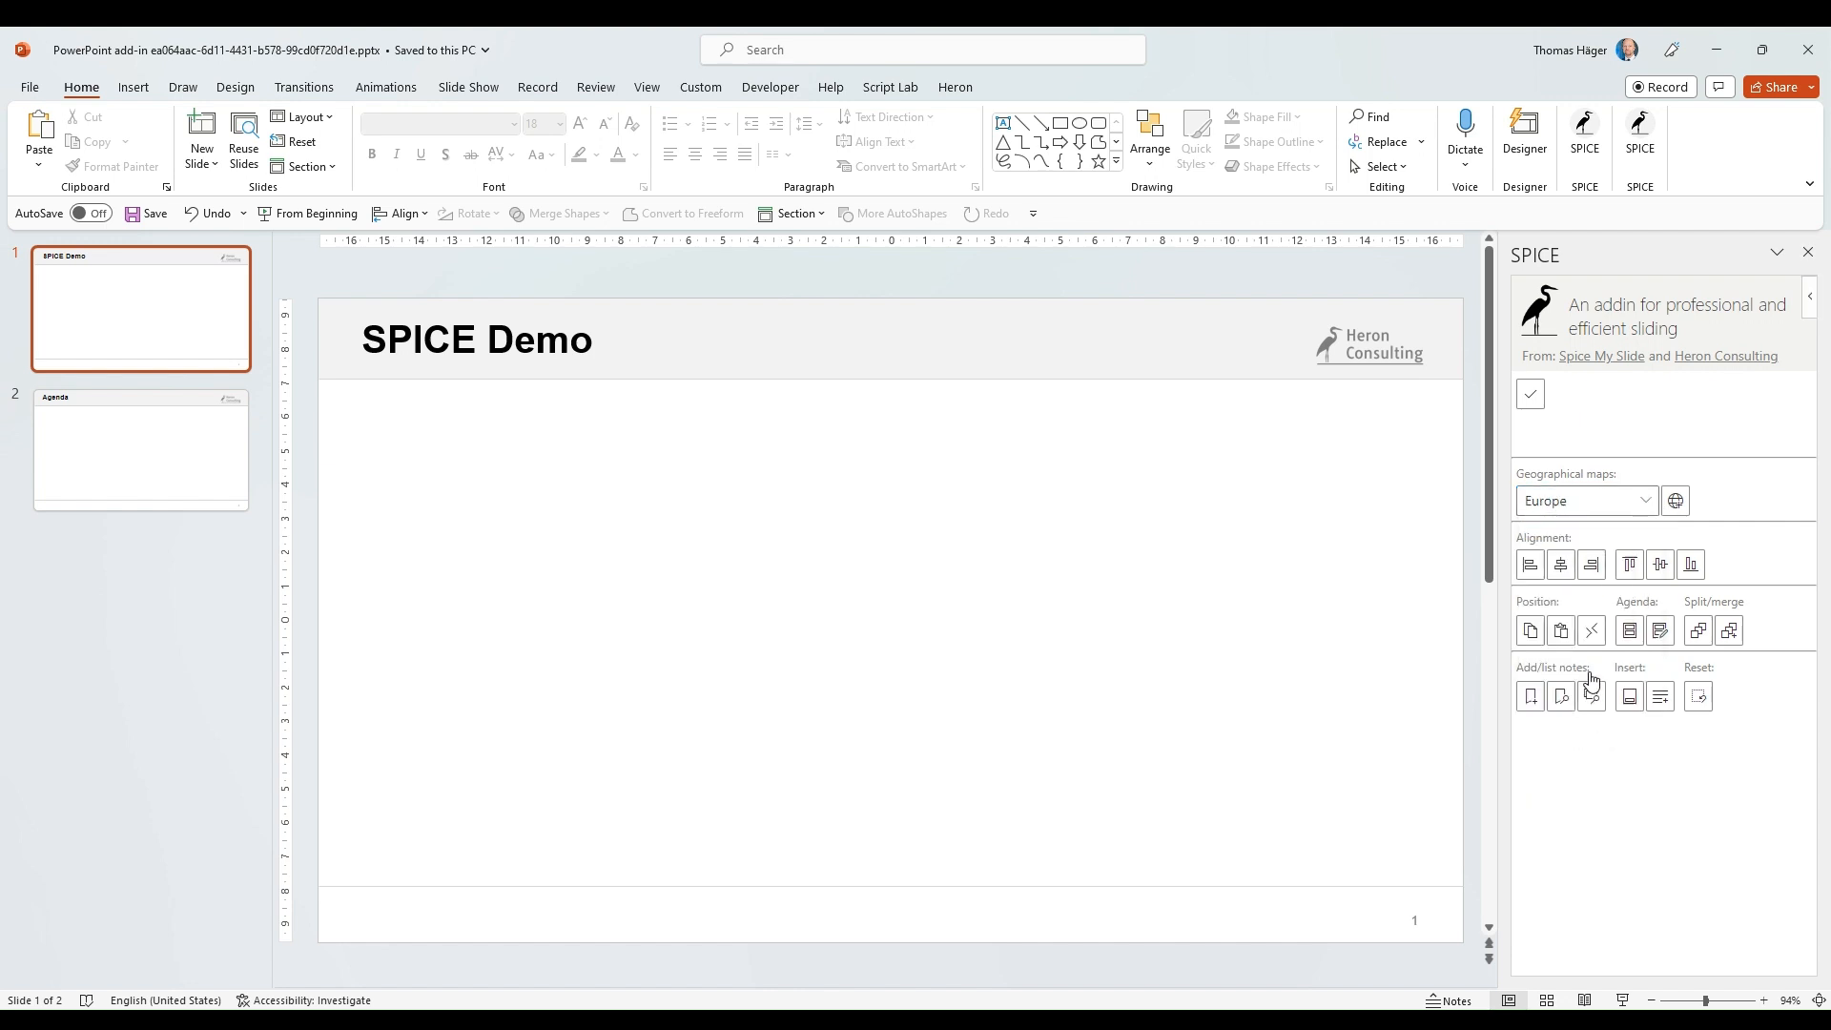
left_click(1678, 506)
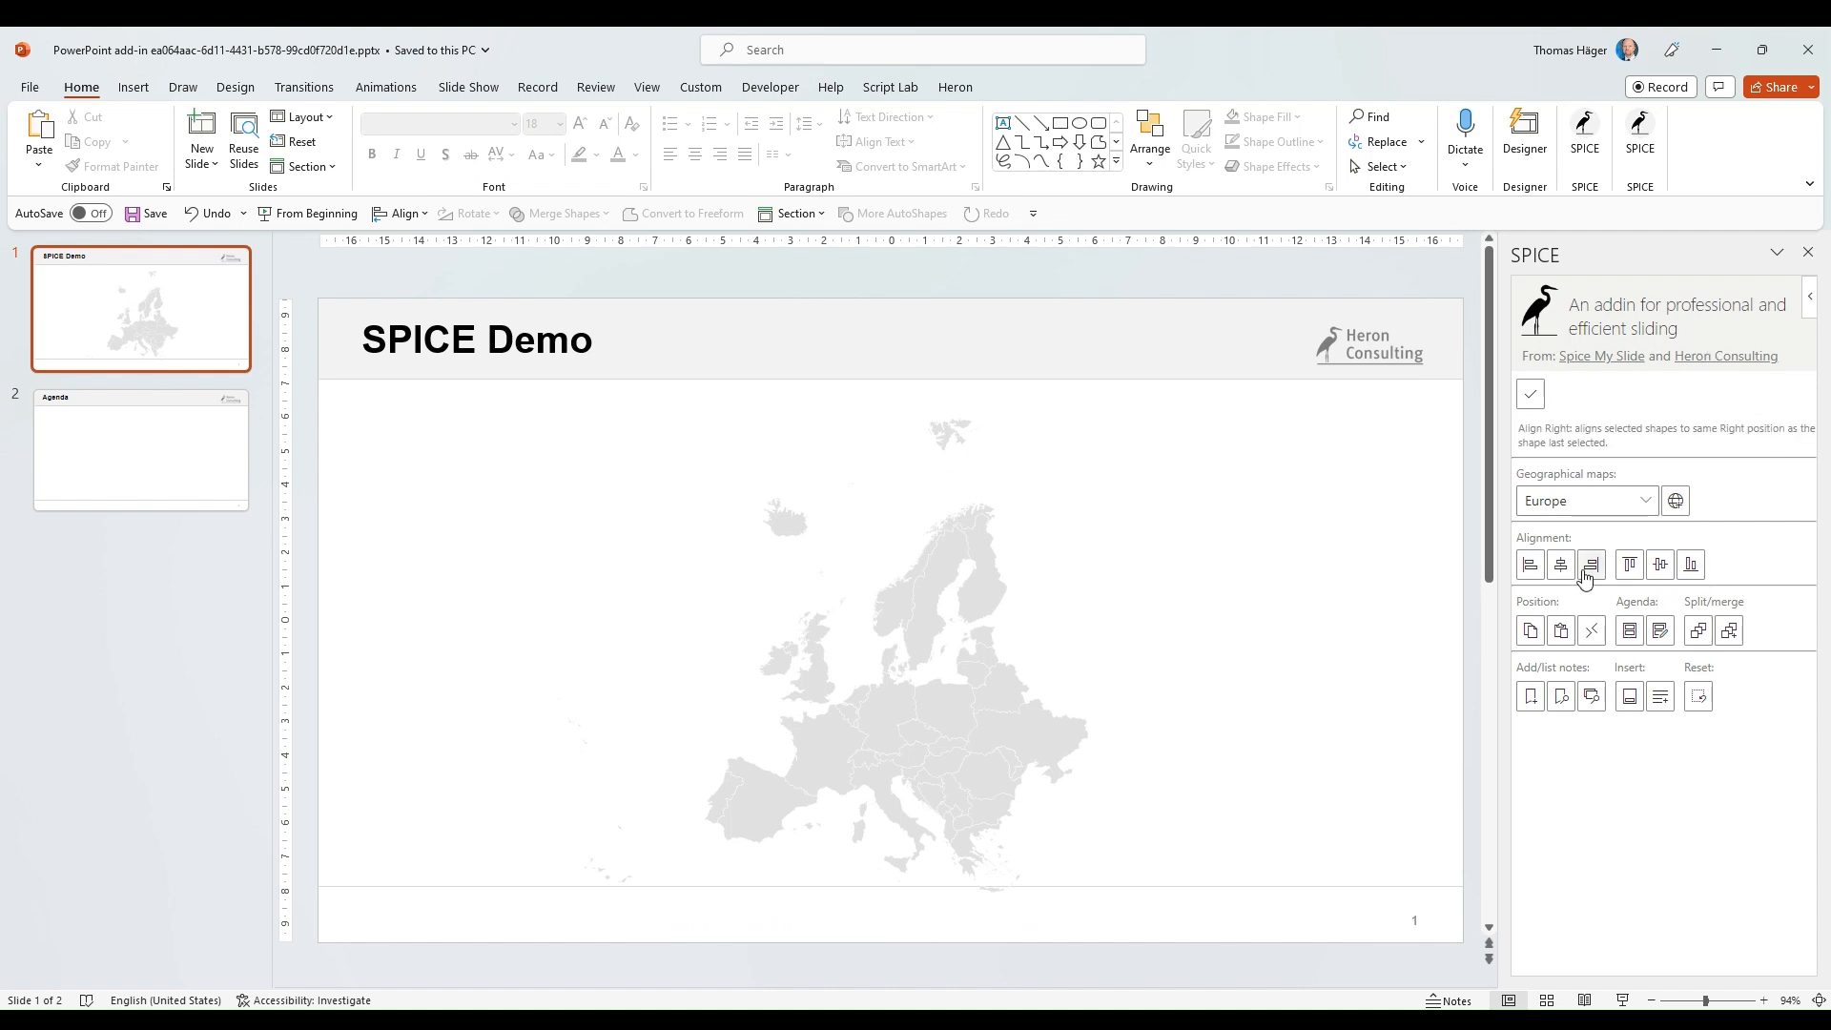
- Try to copy a position with no shape selected, and dismiss the notice
left_click(1530, 630)
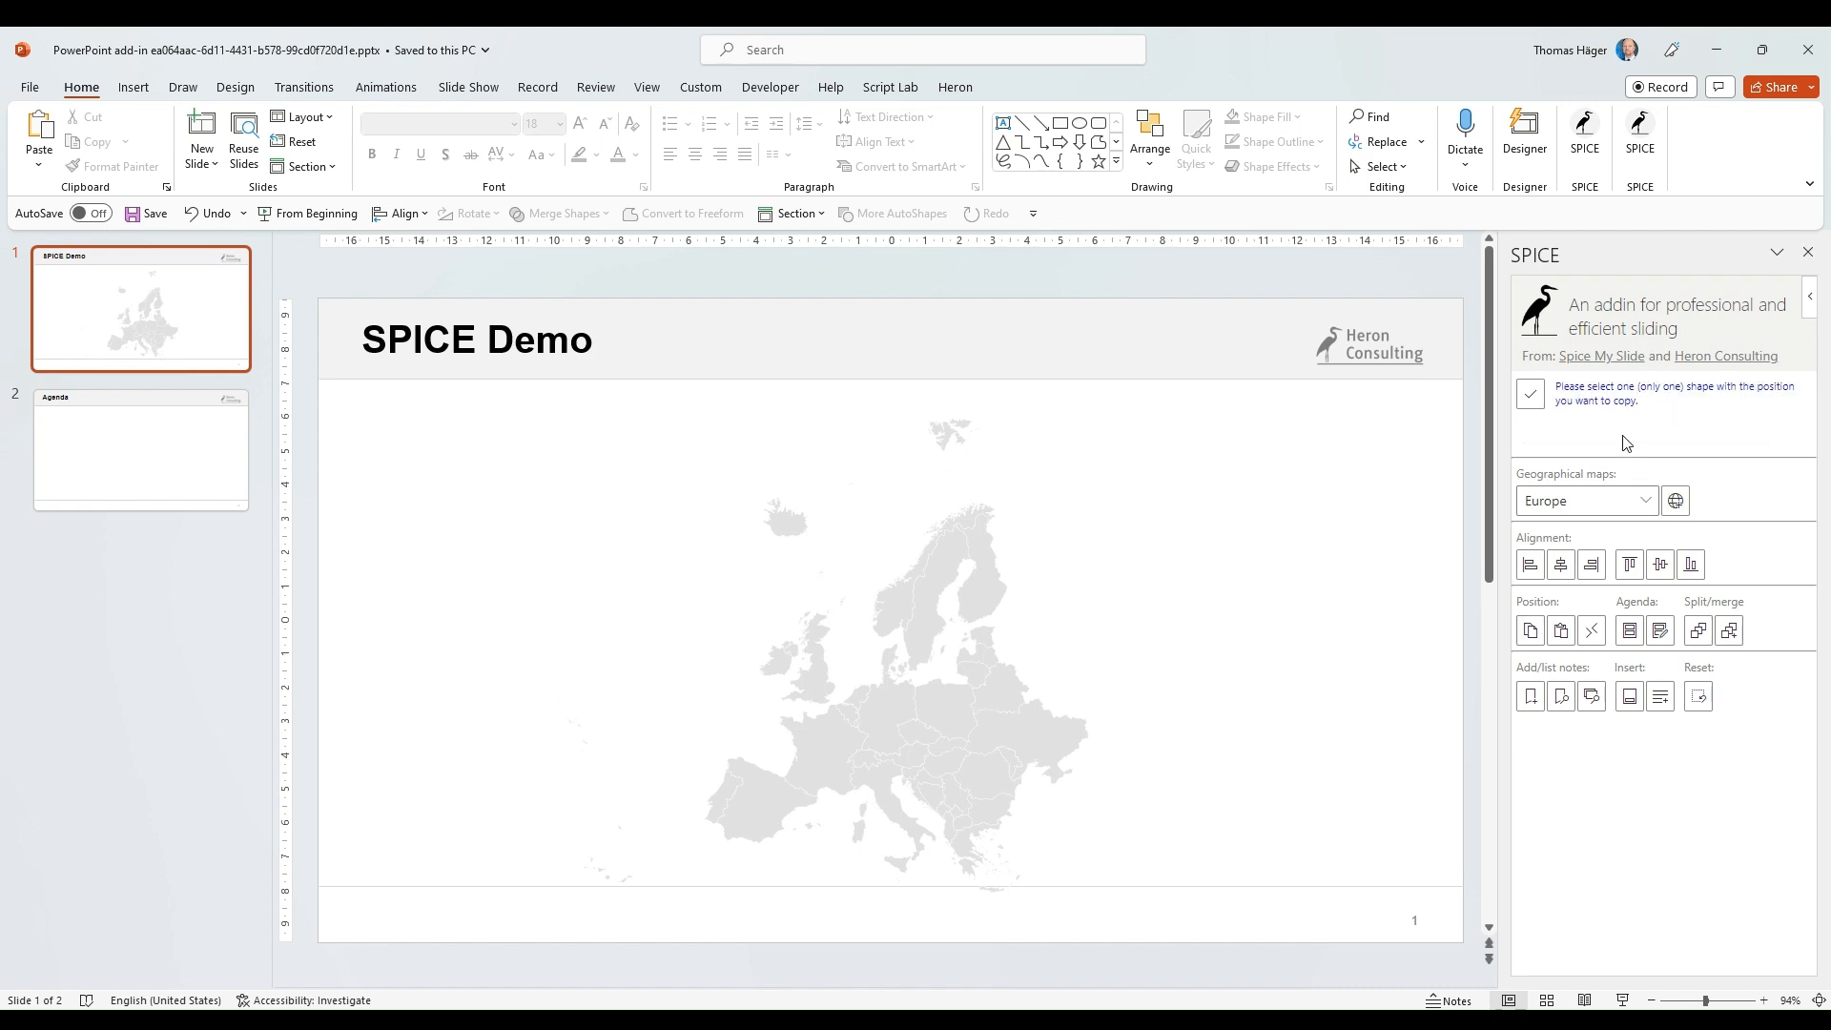
left_click(1530, 395)
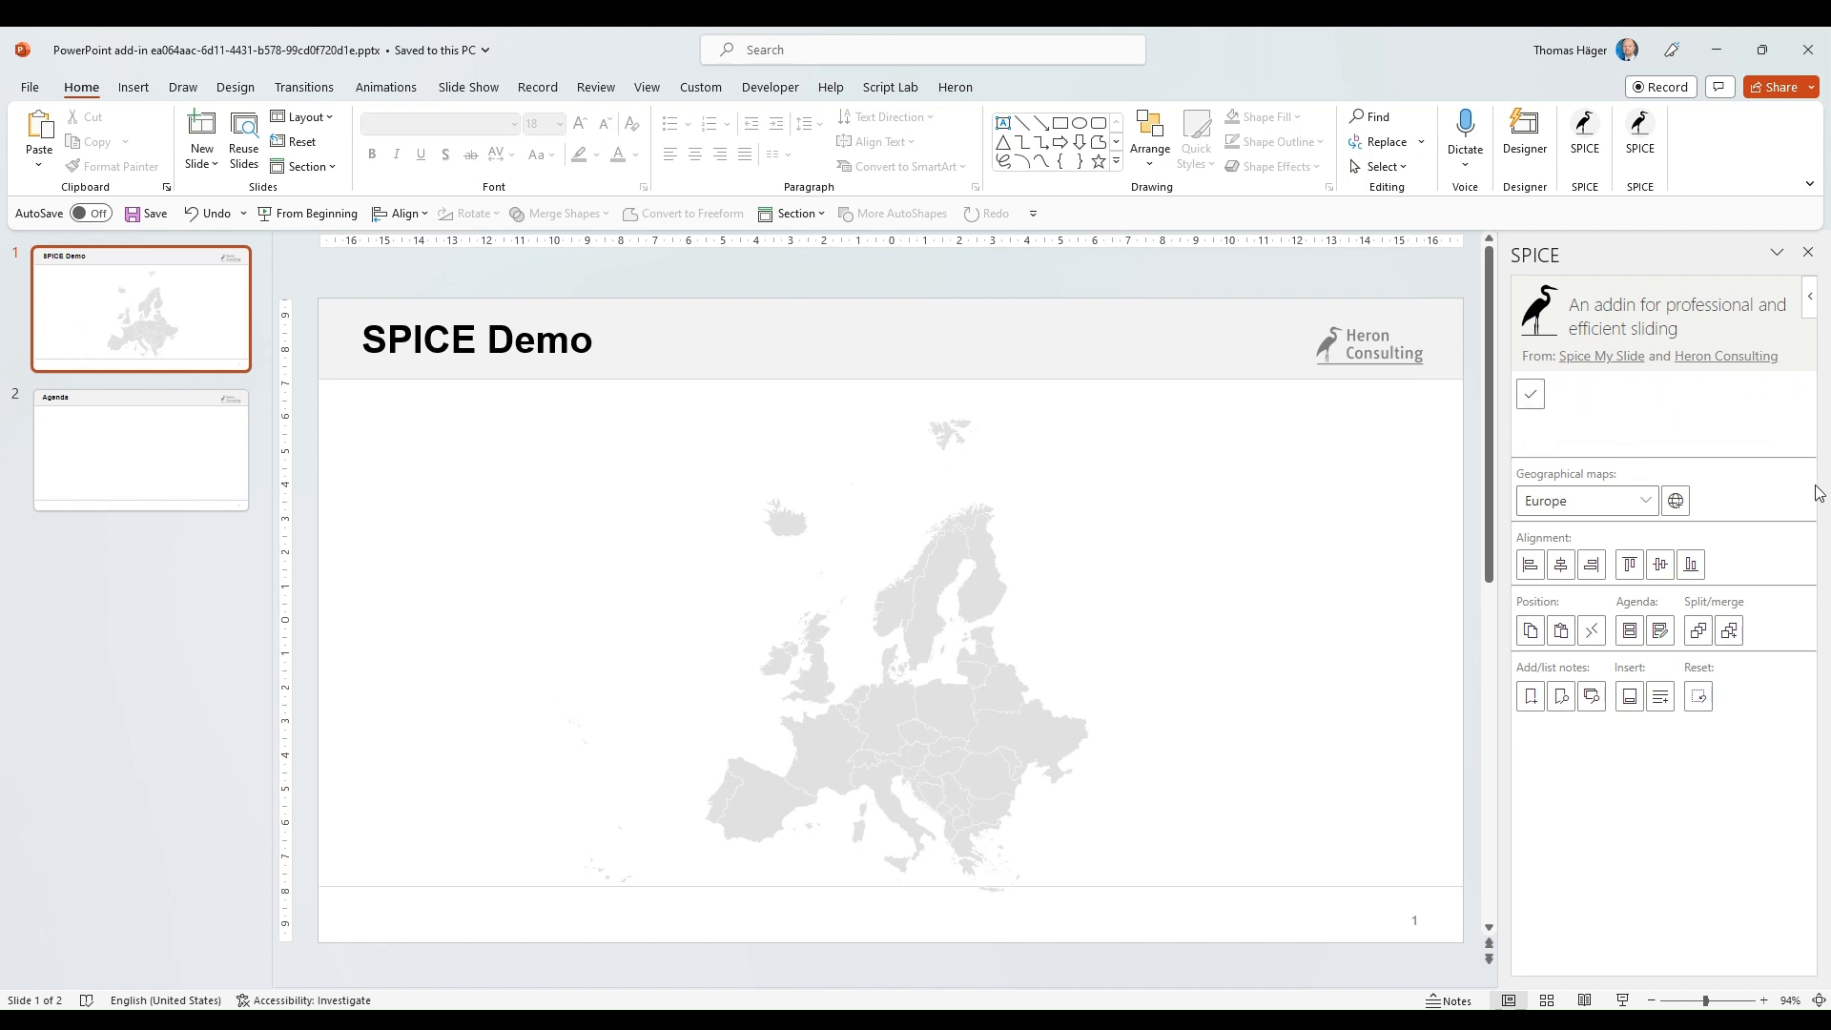
- Convert the Europe map to a Microsoft Office drawing object and ungroup it into separate country shapes
left_click(1046, 703)
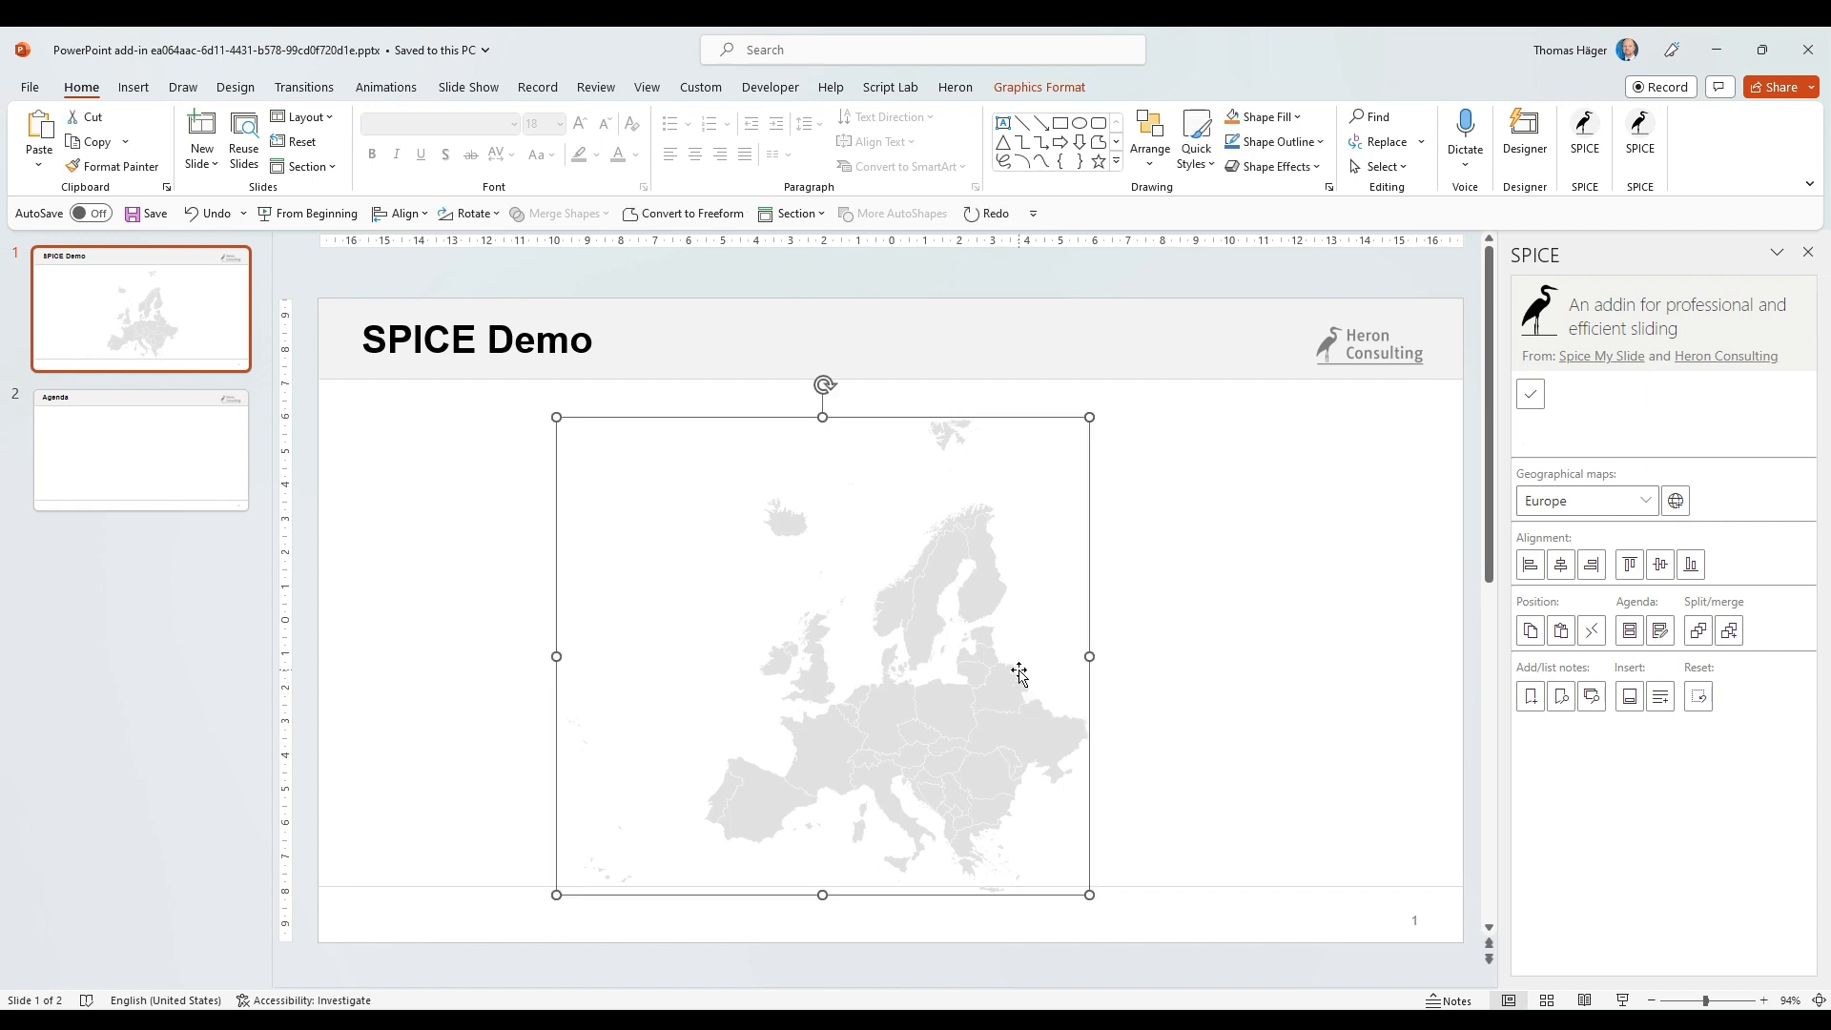
right_click(1020, 673)
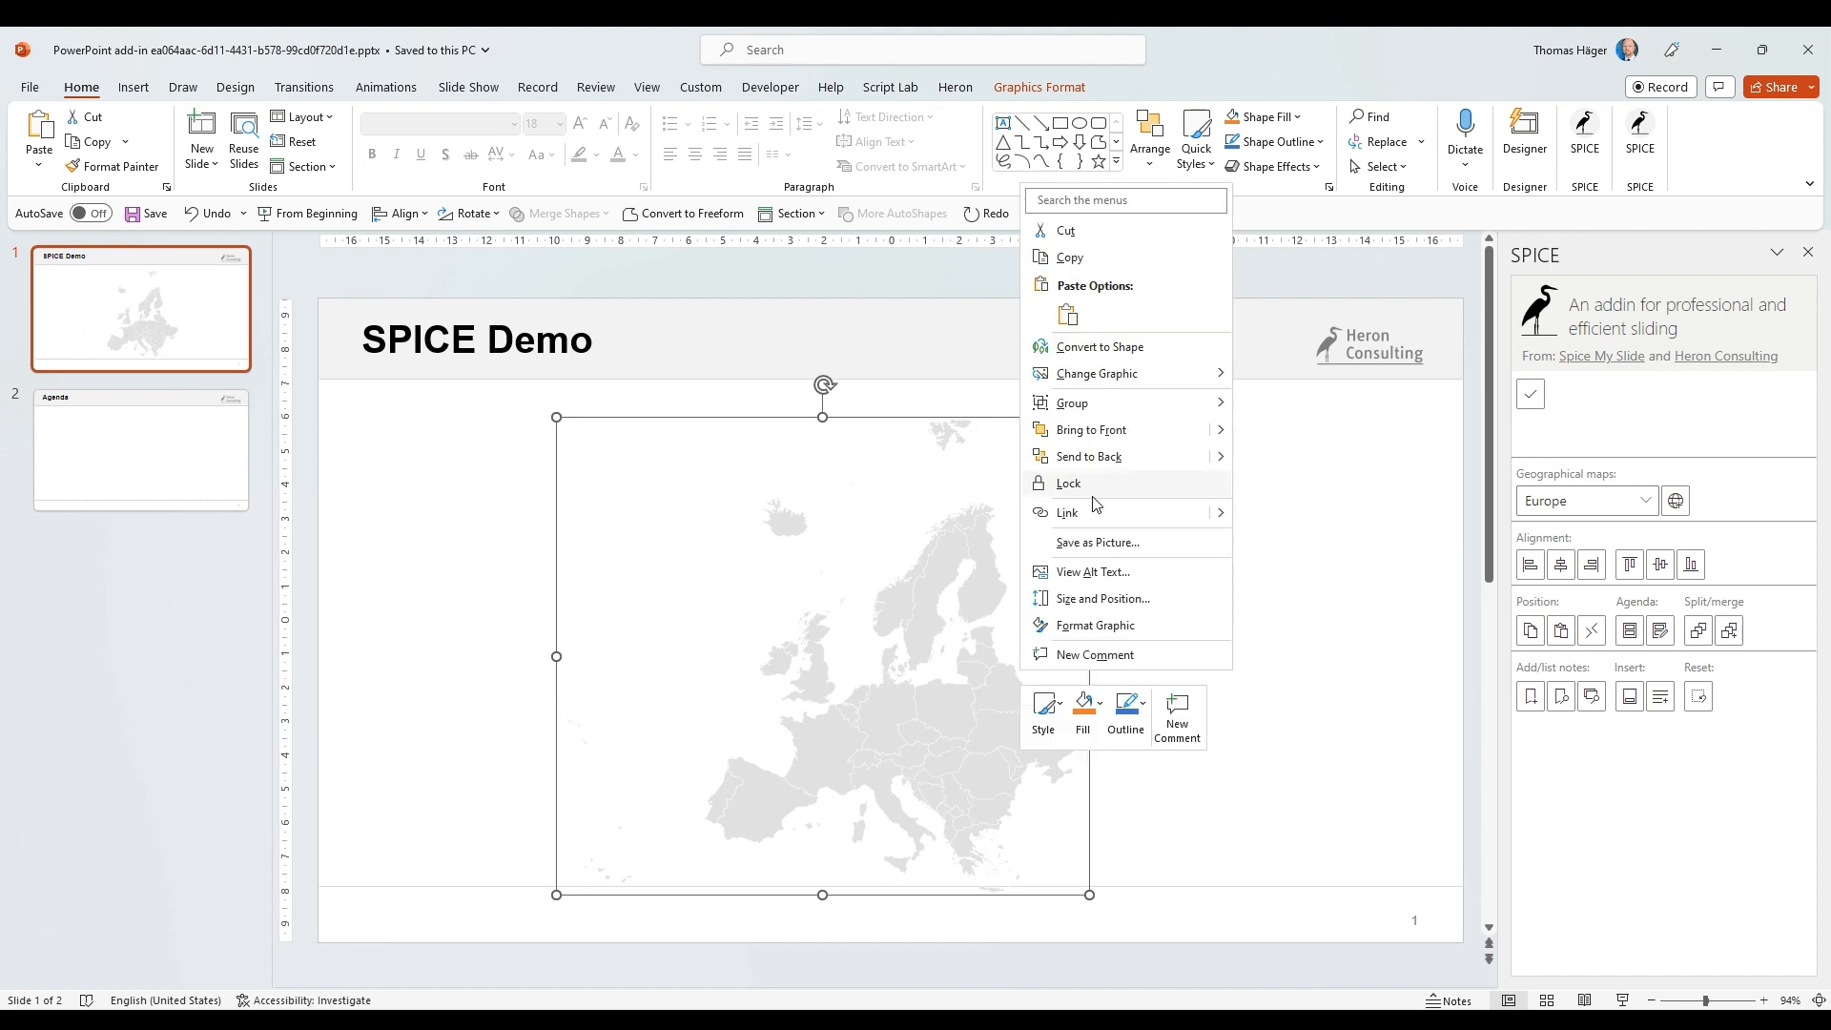
mouse_move(1106, 415)
left_click(1287, 462)
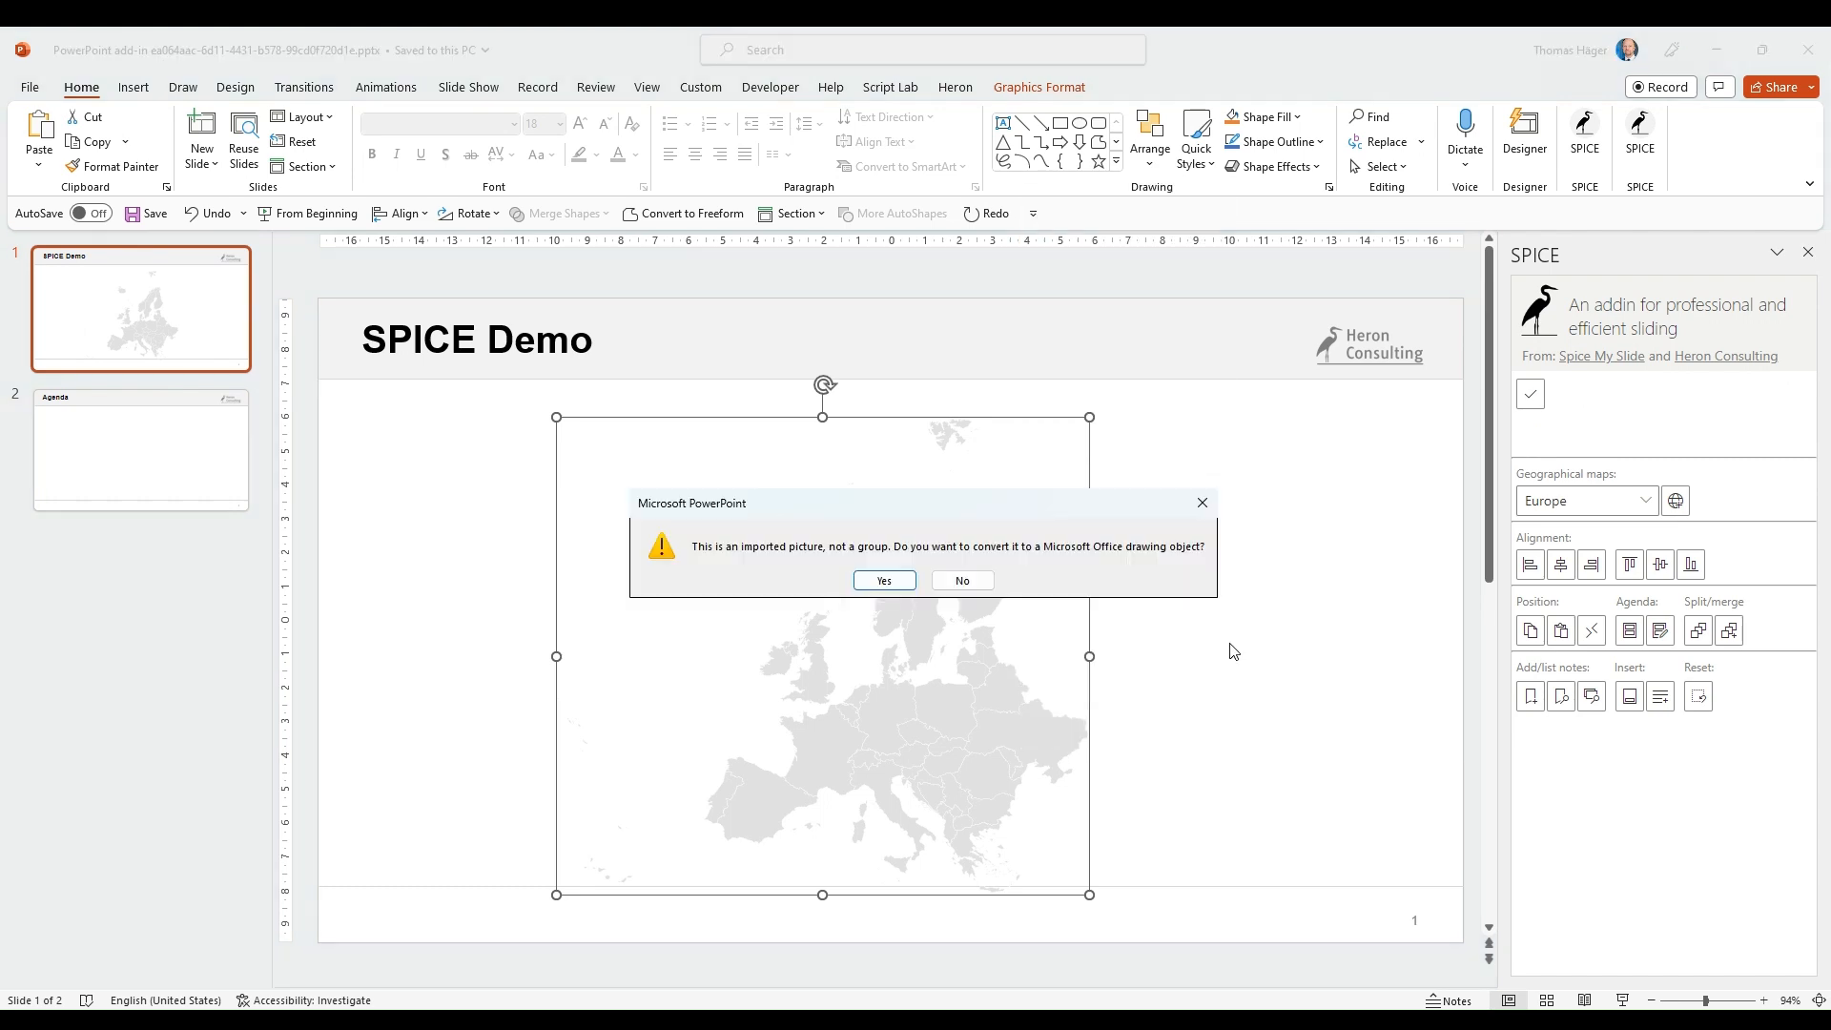
left_click(884, 580)
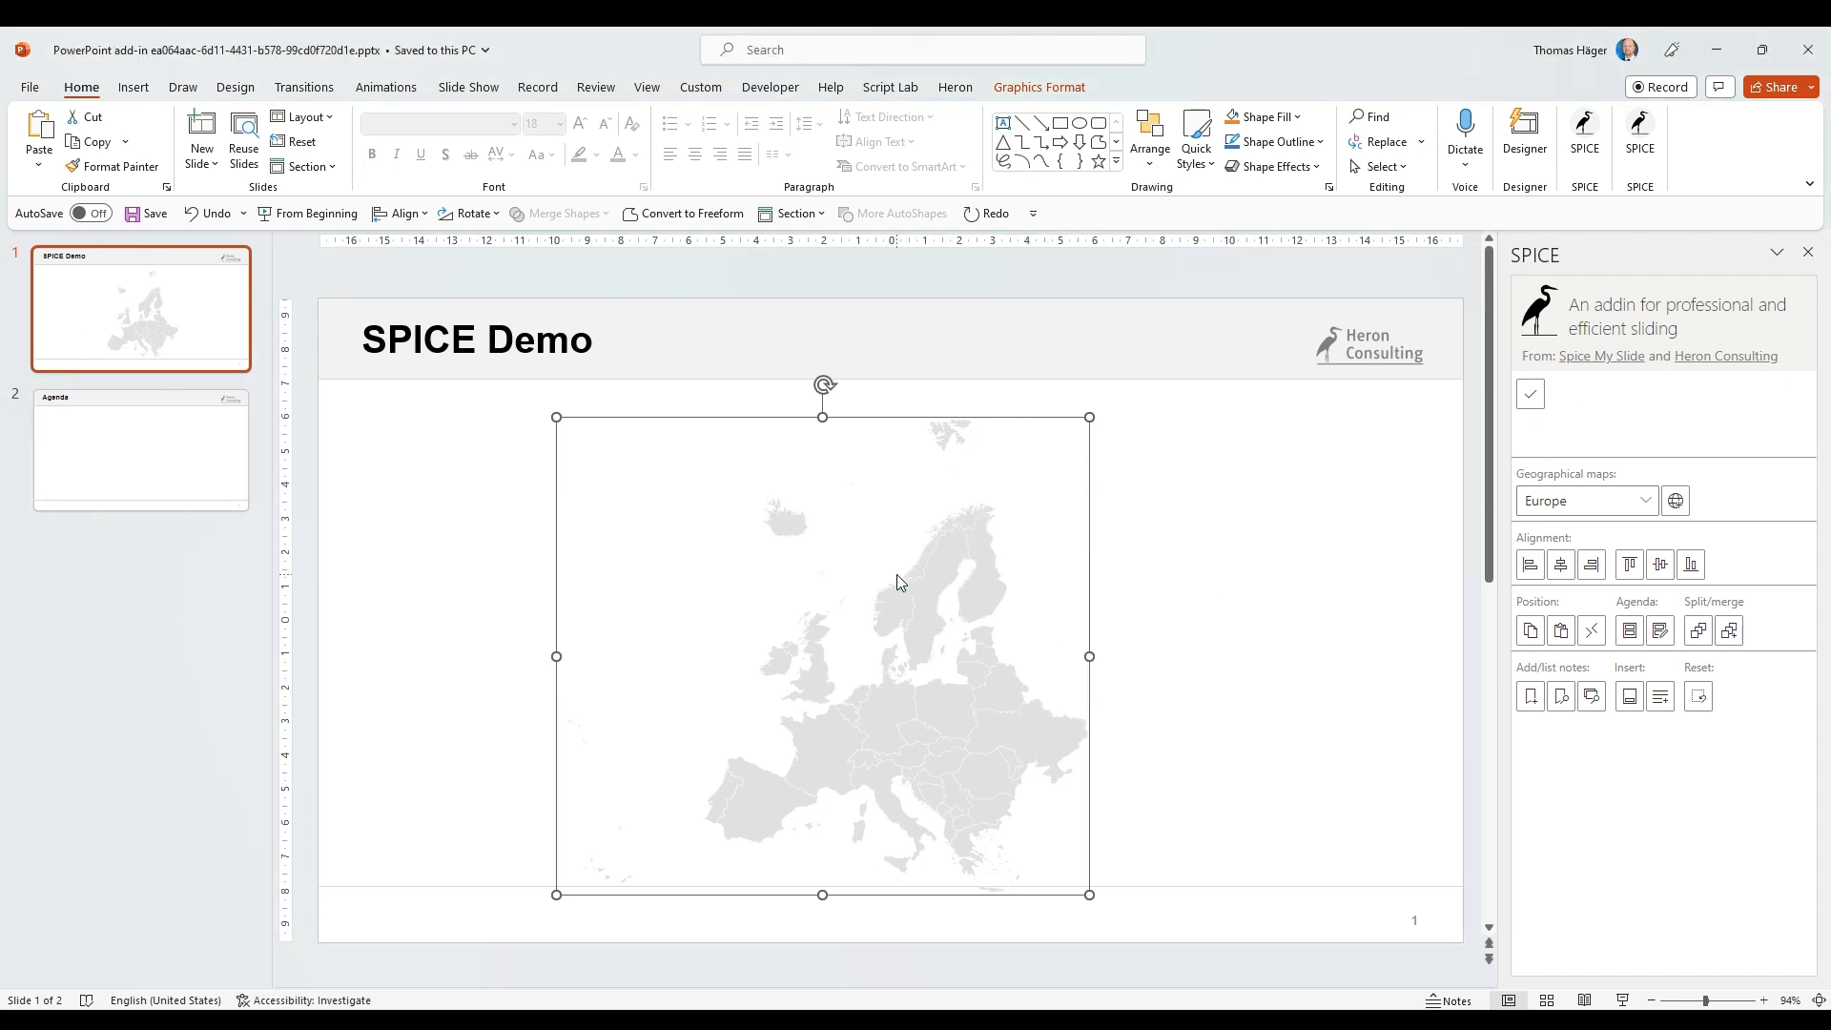
right_click(972, 618)
mouse_move(1068, 350)
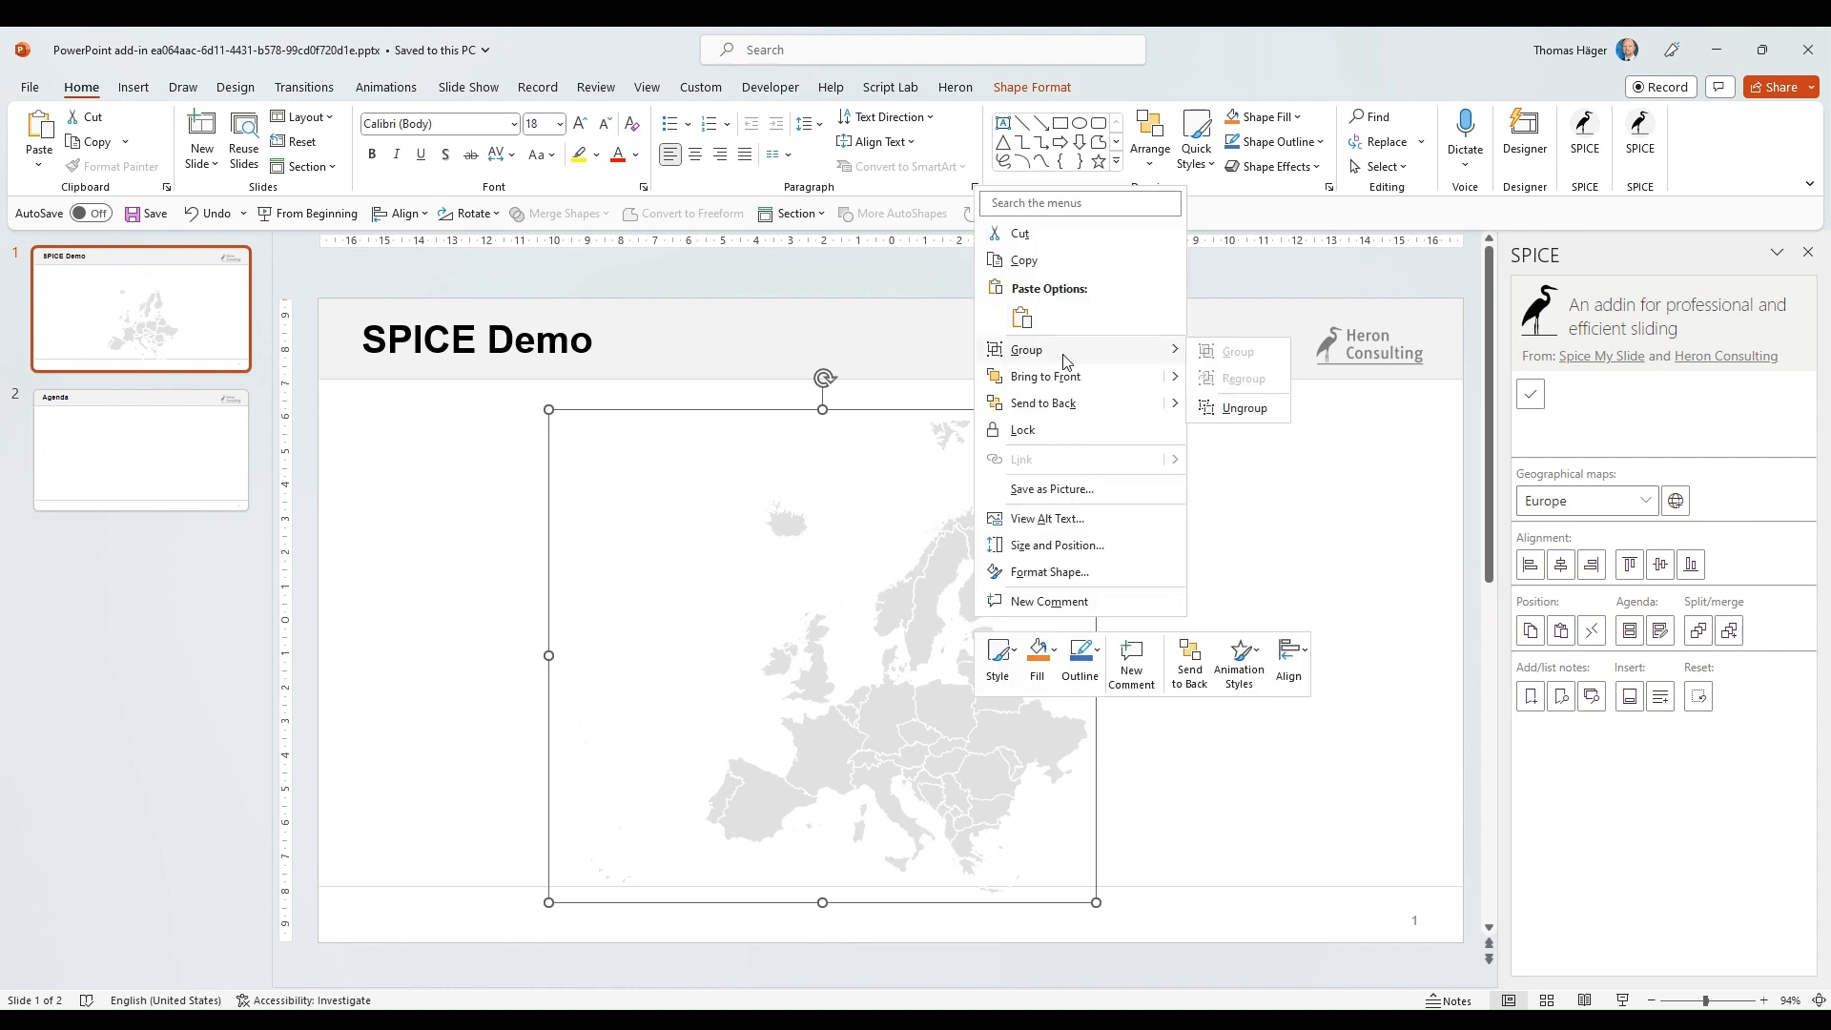
left_click(1239, 410)
- Move two of the northern country shapes individually away from their places on the Europe map
left_click(1222, 658)
left_click_drag(969, 597, 1128, 592)
left_click_drag(928, 627, 1000, 534)
left_click(1020, 837)
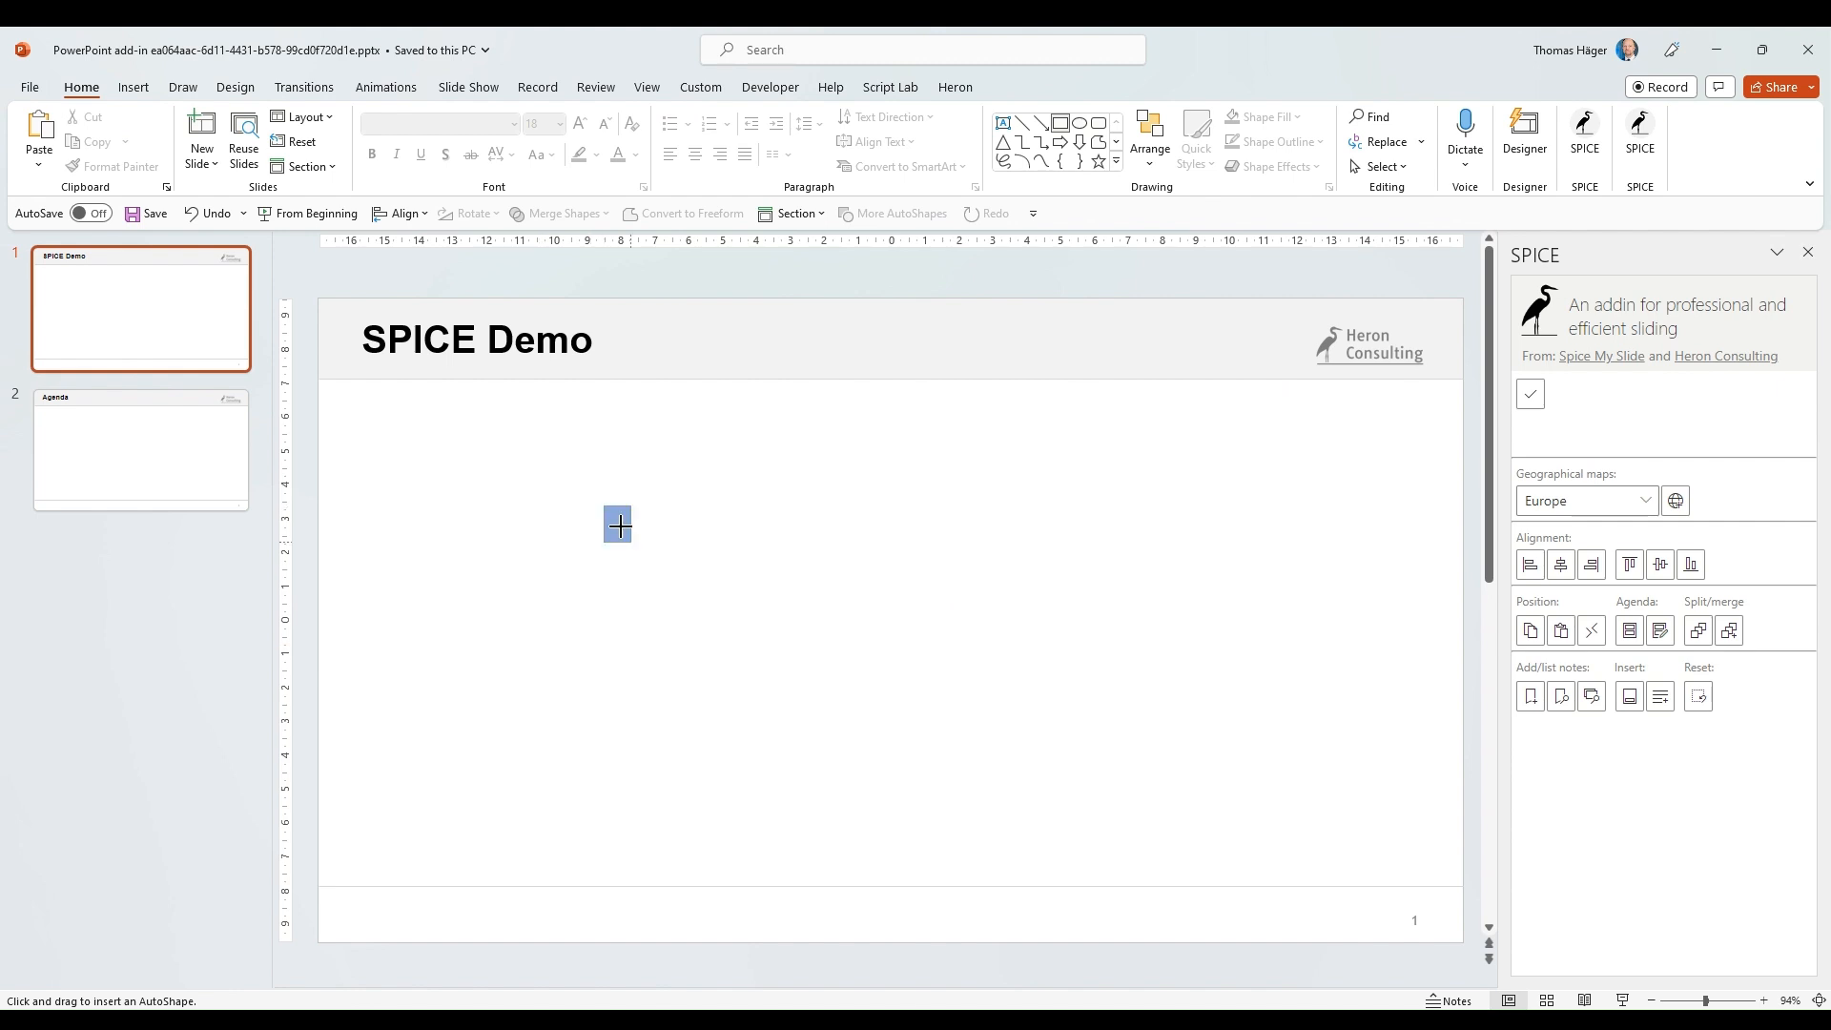
- Draw two identical blue rectangles of about 3.08 × 2.48 cm and left-align the upper one to the lower one
mouse_move(620, 527)
left_mouse_down()
mouse_move(695, 589)
mouse_move(862, 665)
left_mouse_up()
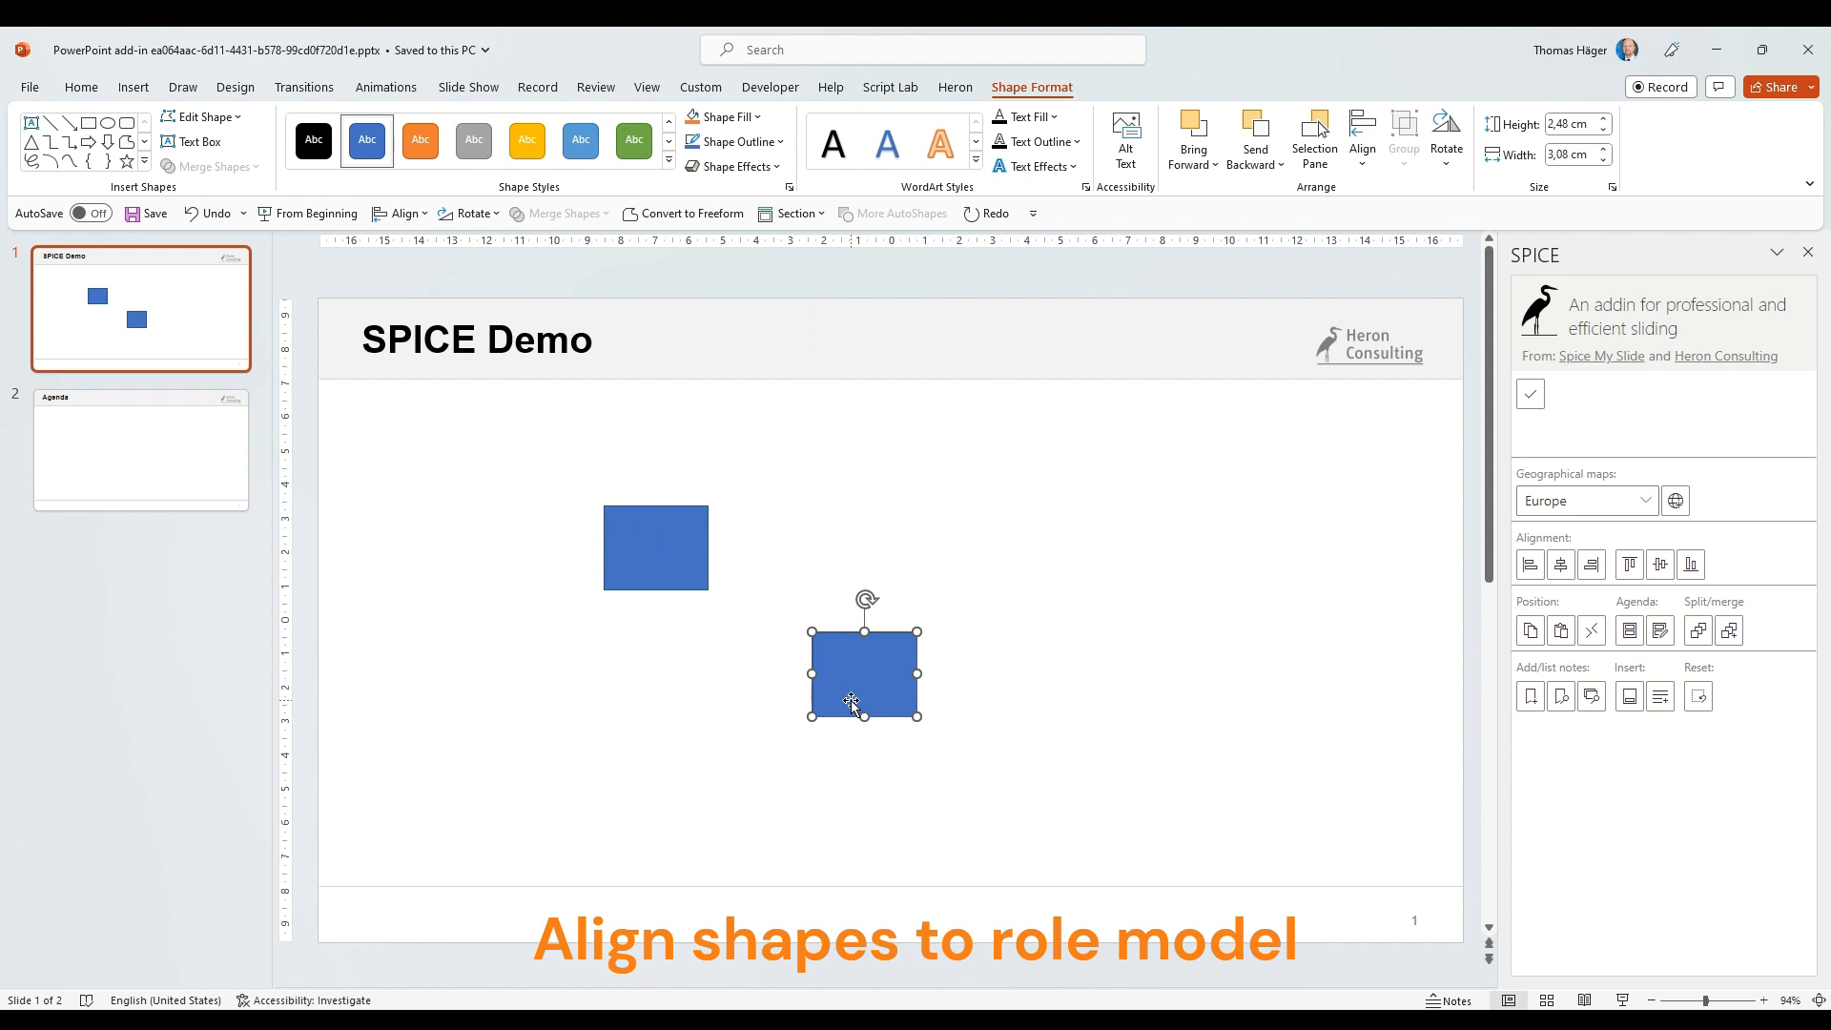
left_click(672, 561)
left_click(900, 701, "shift")
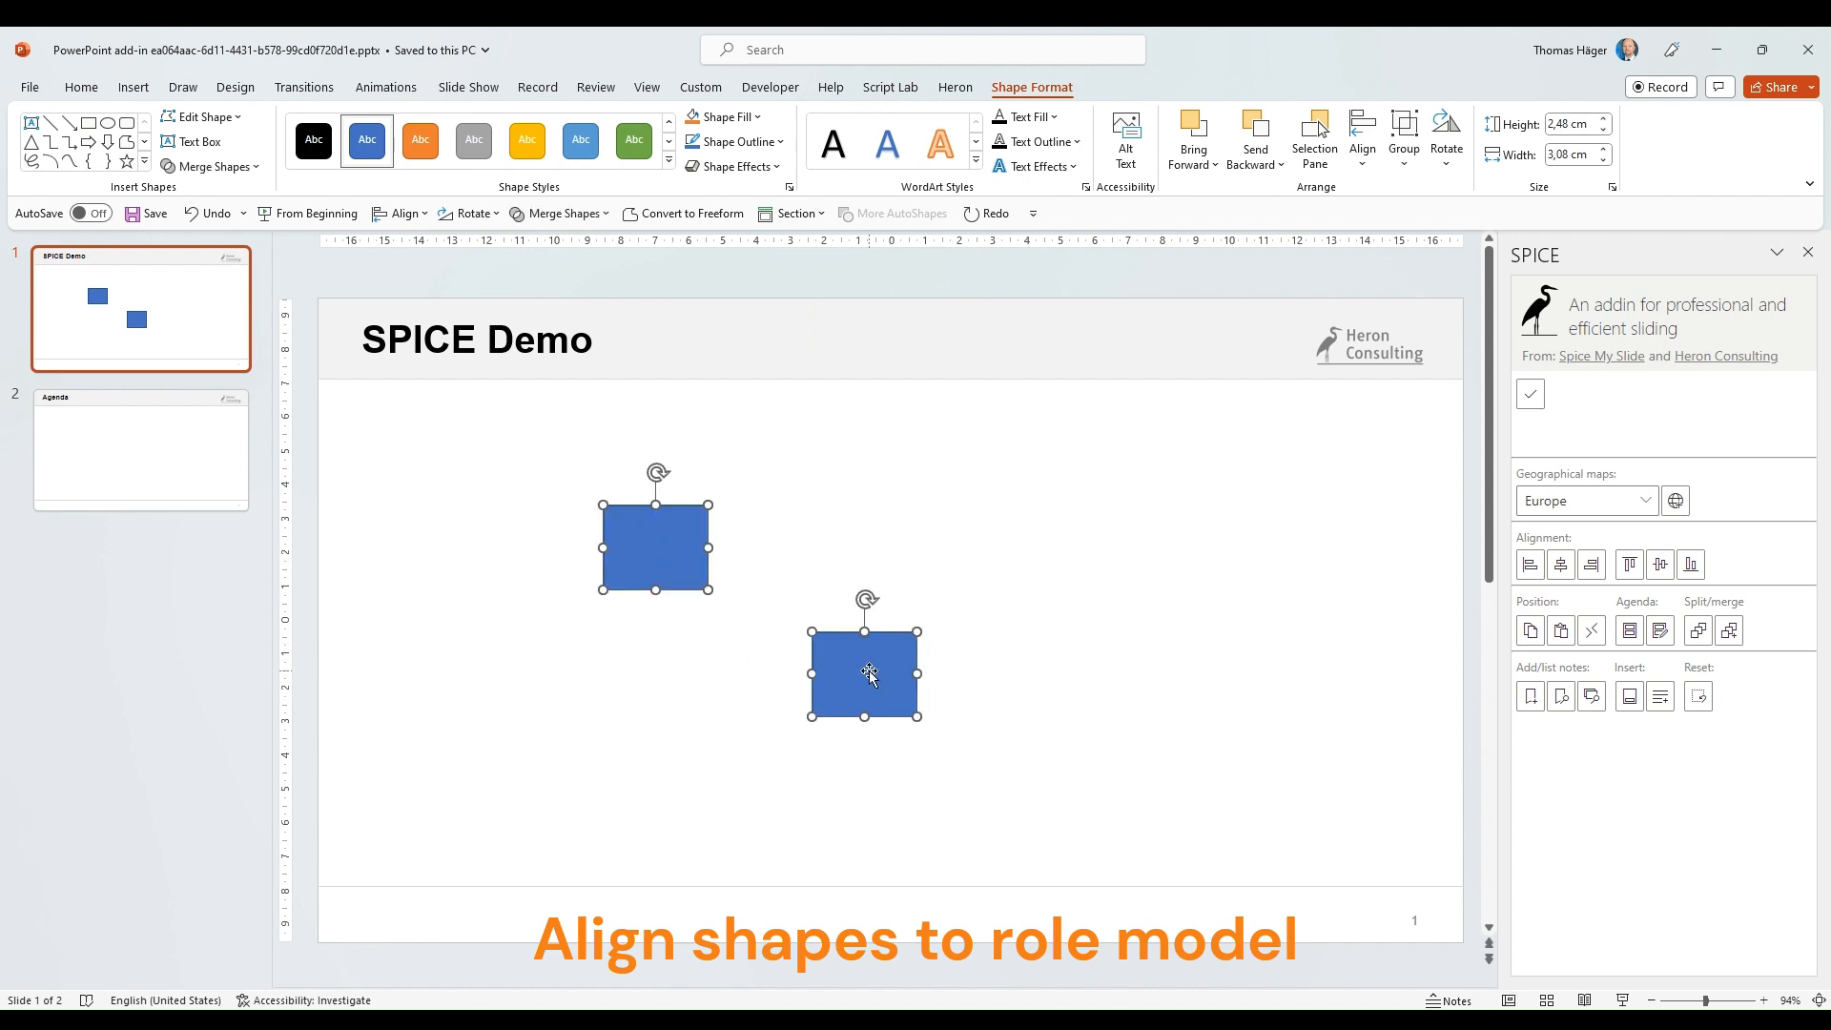
left_click(1530, 576)
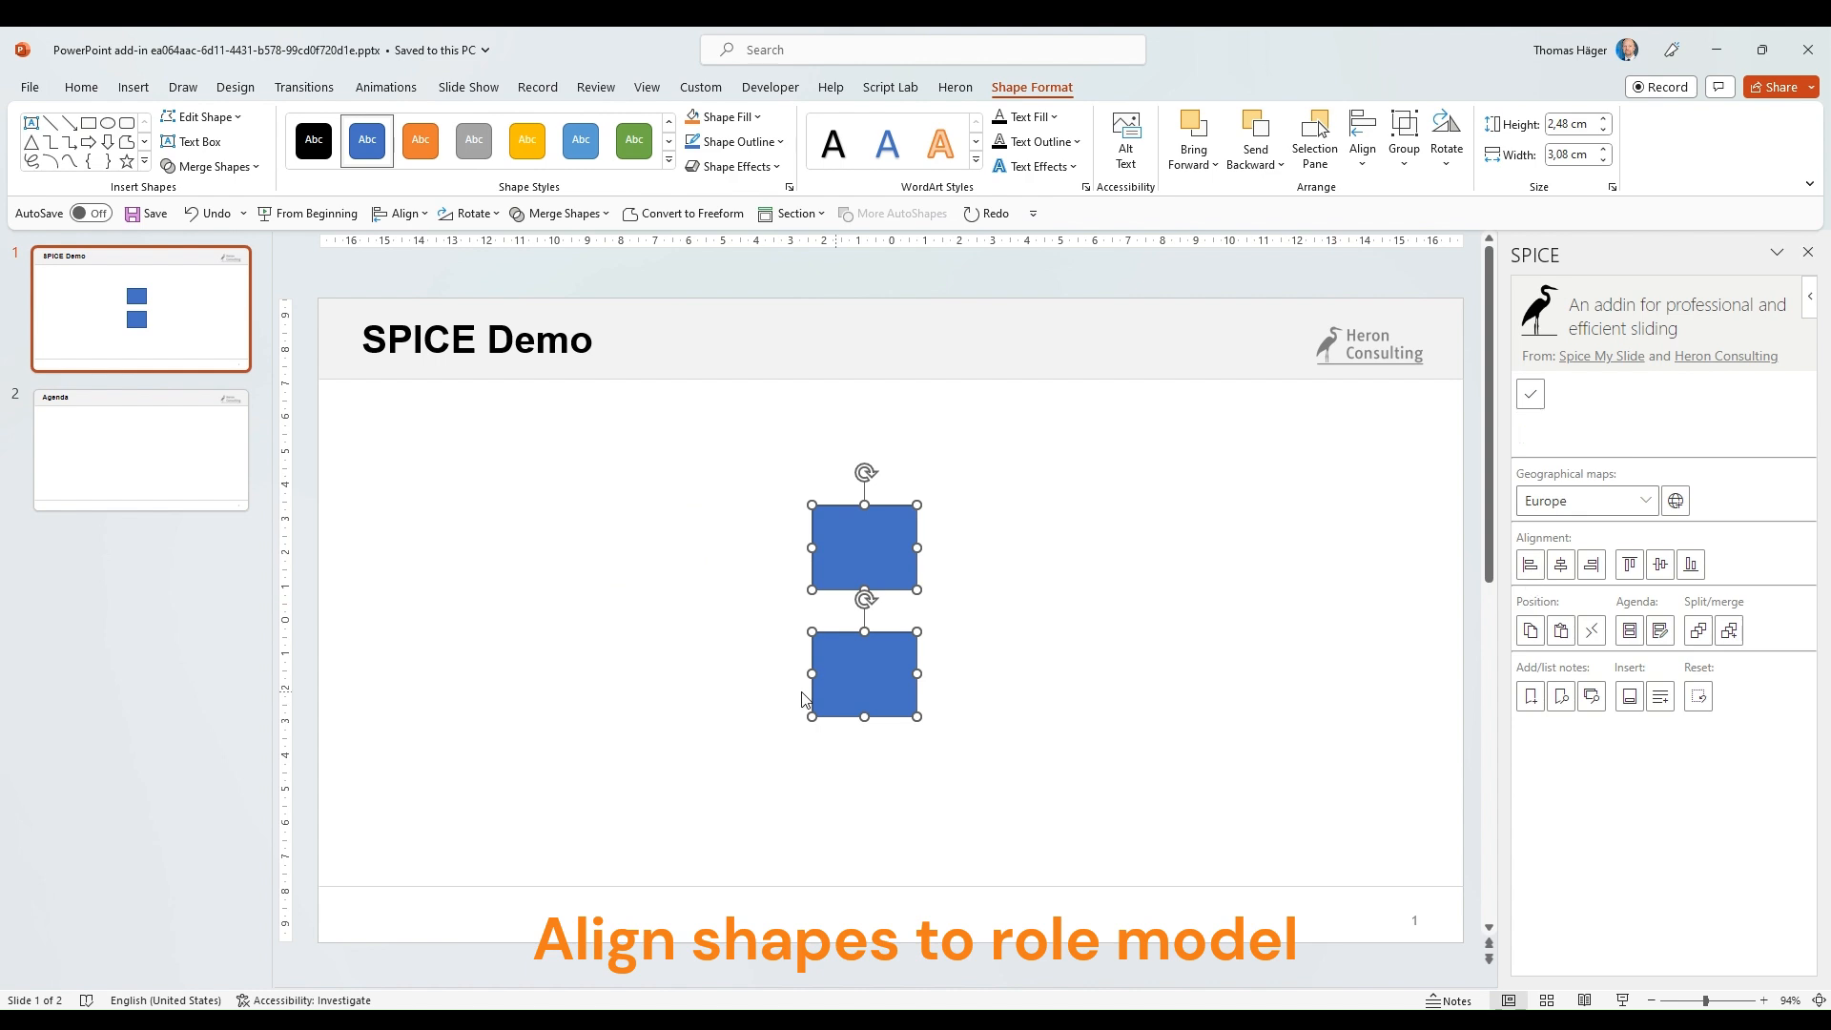
- Shift the upper rectangle left, copy its position, move it to the slide's lower right, and paste the position onto the other rectangle
left_click(1109, 710)
left_click_drag(882, 572, 709, 589)
left_click(1529, 631)
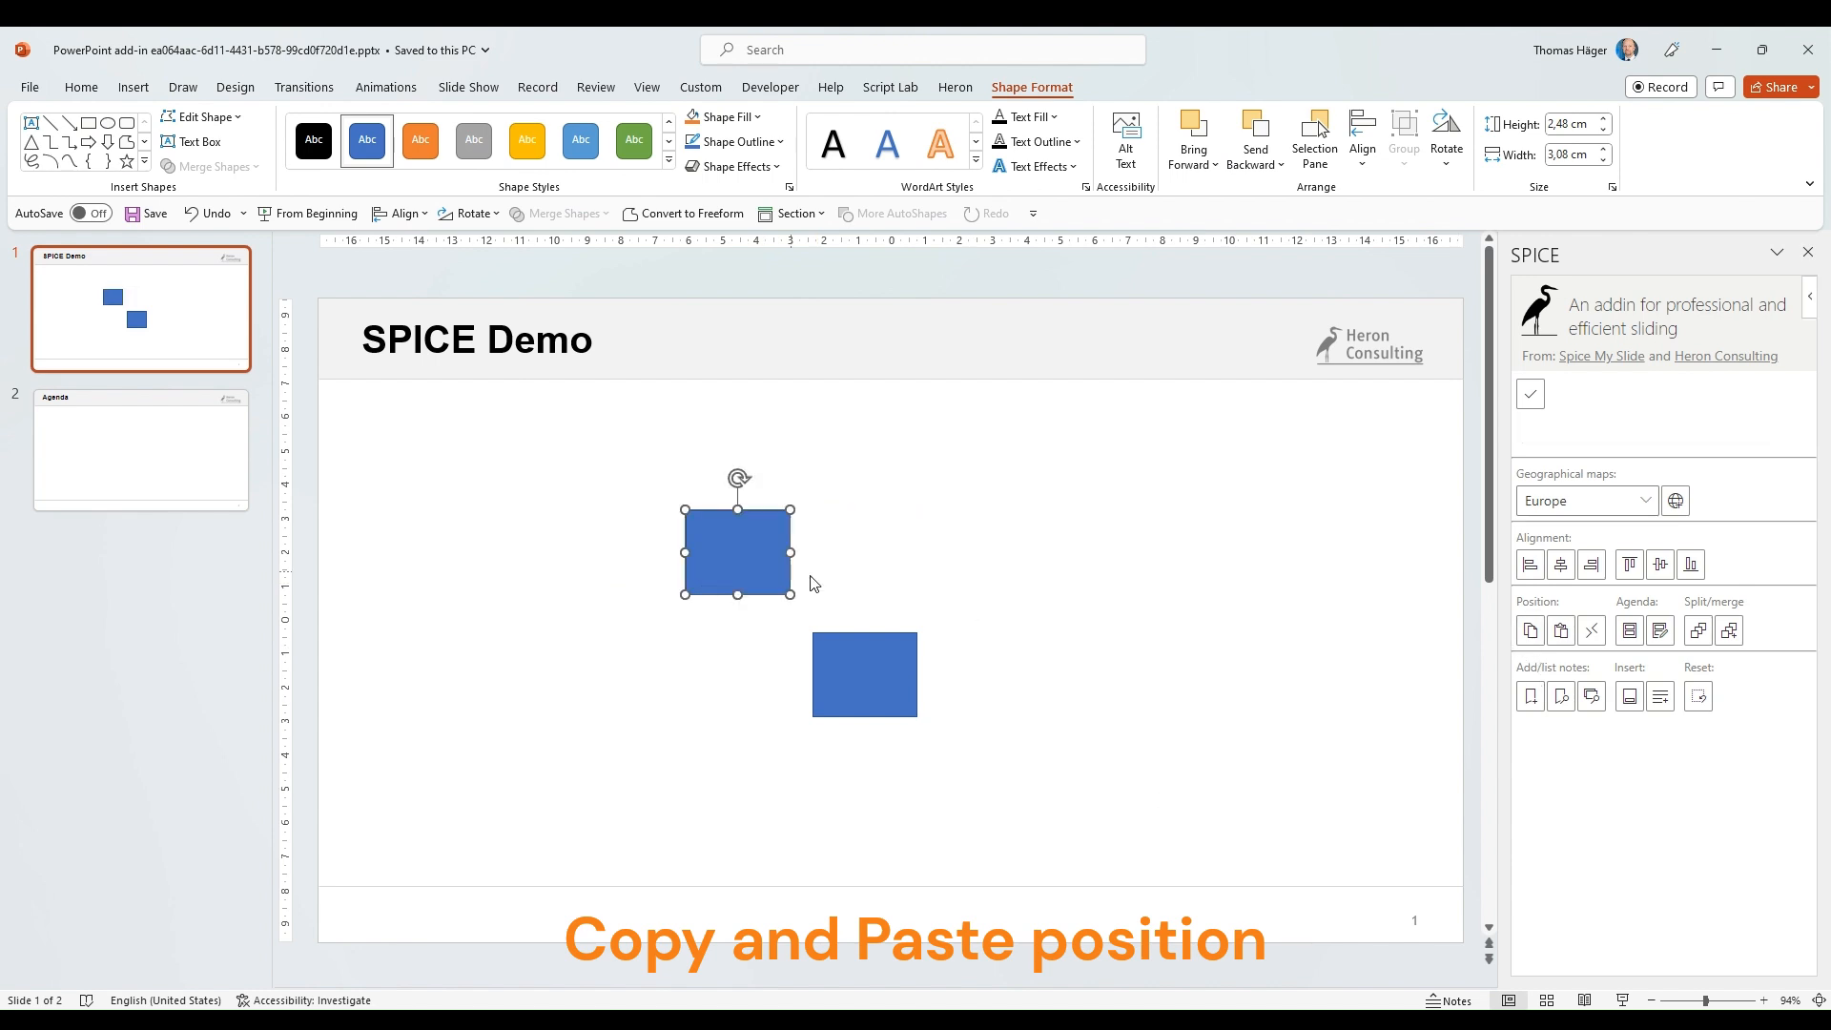
left_click_drag(771, 568, 1129, 750)
left_click_drag(1234, 817, 1234, 816)
left_click(887, 644)
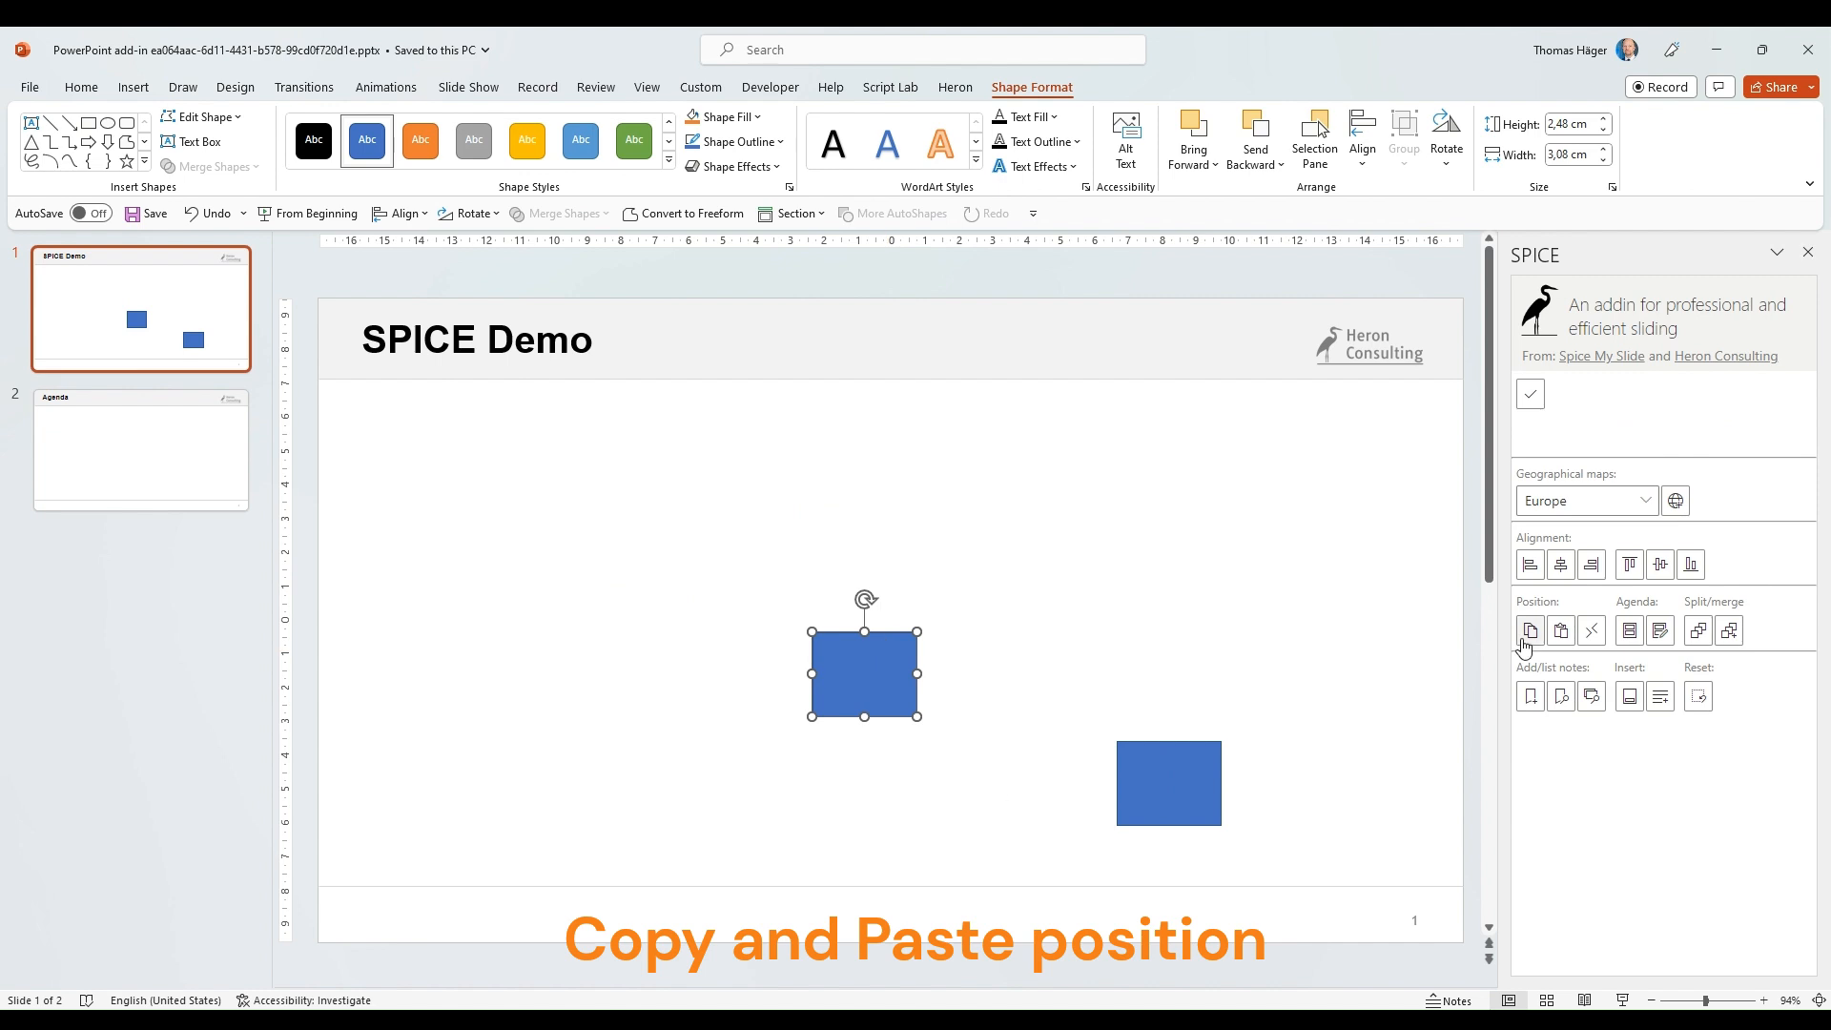
left_click(1562, 637)
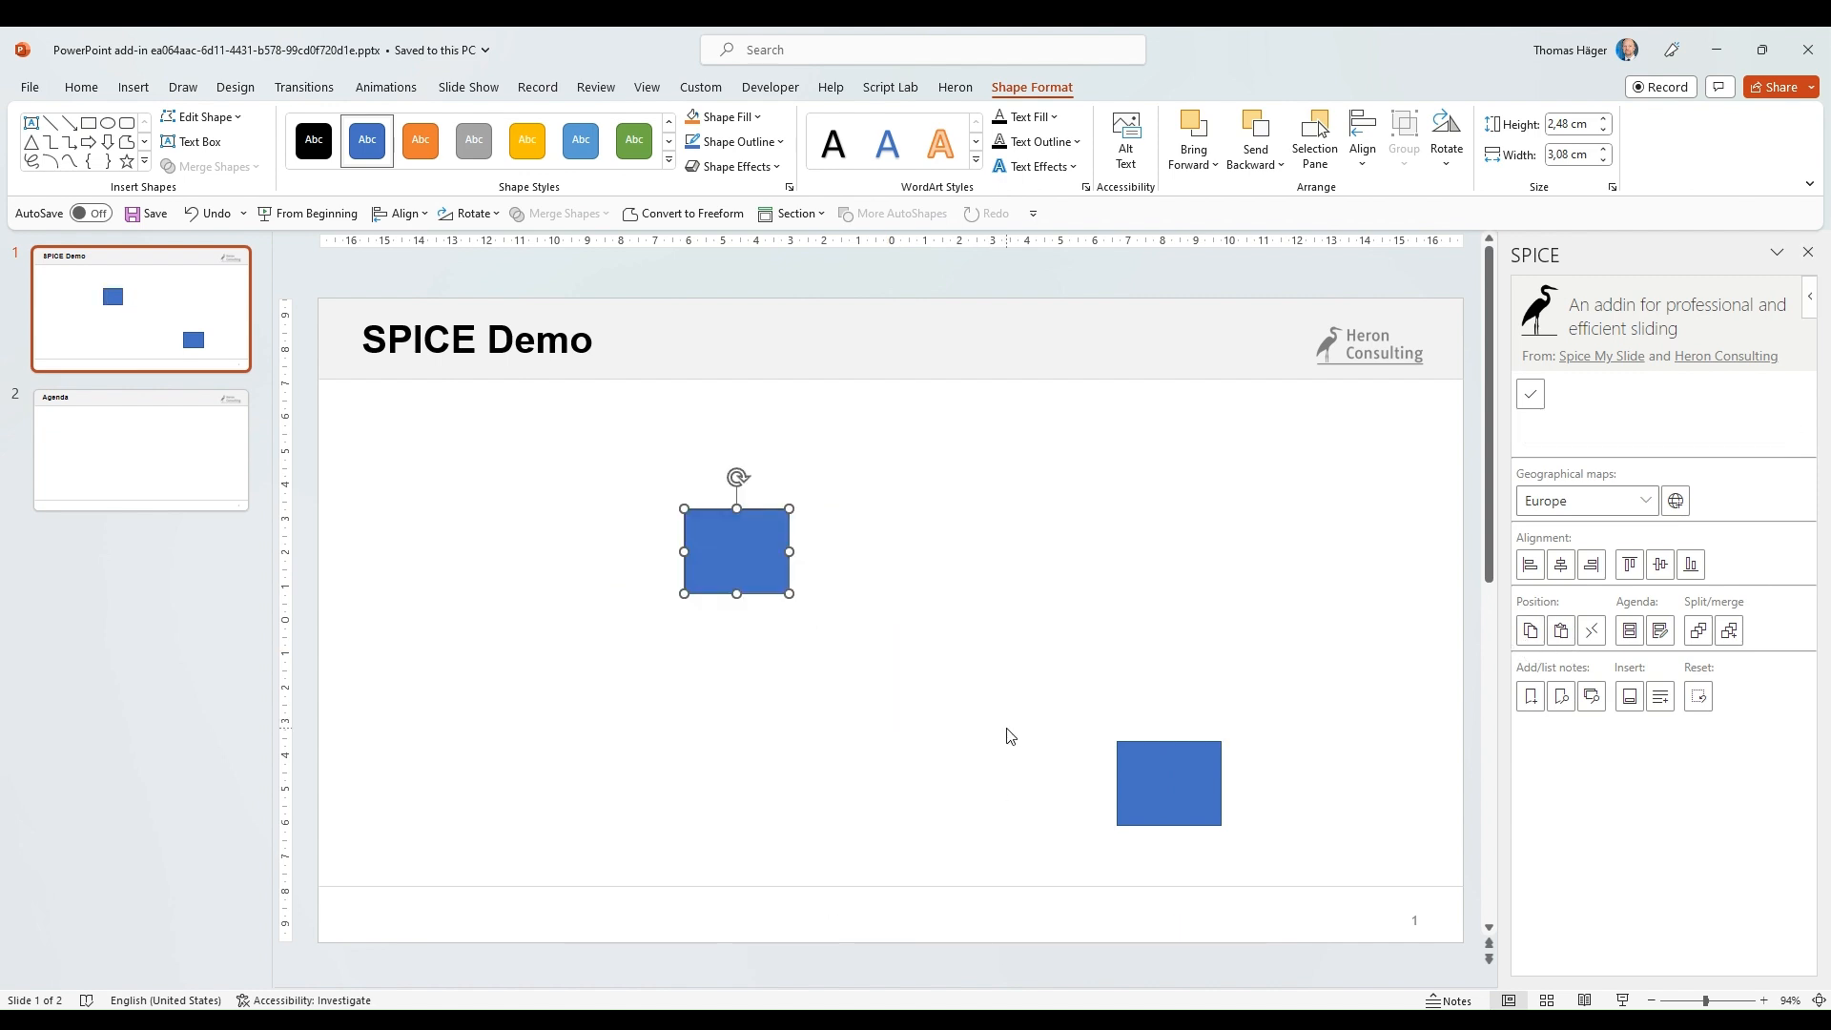
- Enlarge the lower-right rectangle and swap its position with the upper-left rectangle
left_click(1135, 765)
left_click_drag(1222, 741, 1273, 700)
left_click(718, 536, "shift")
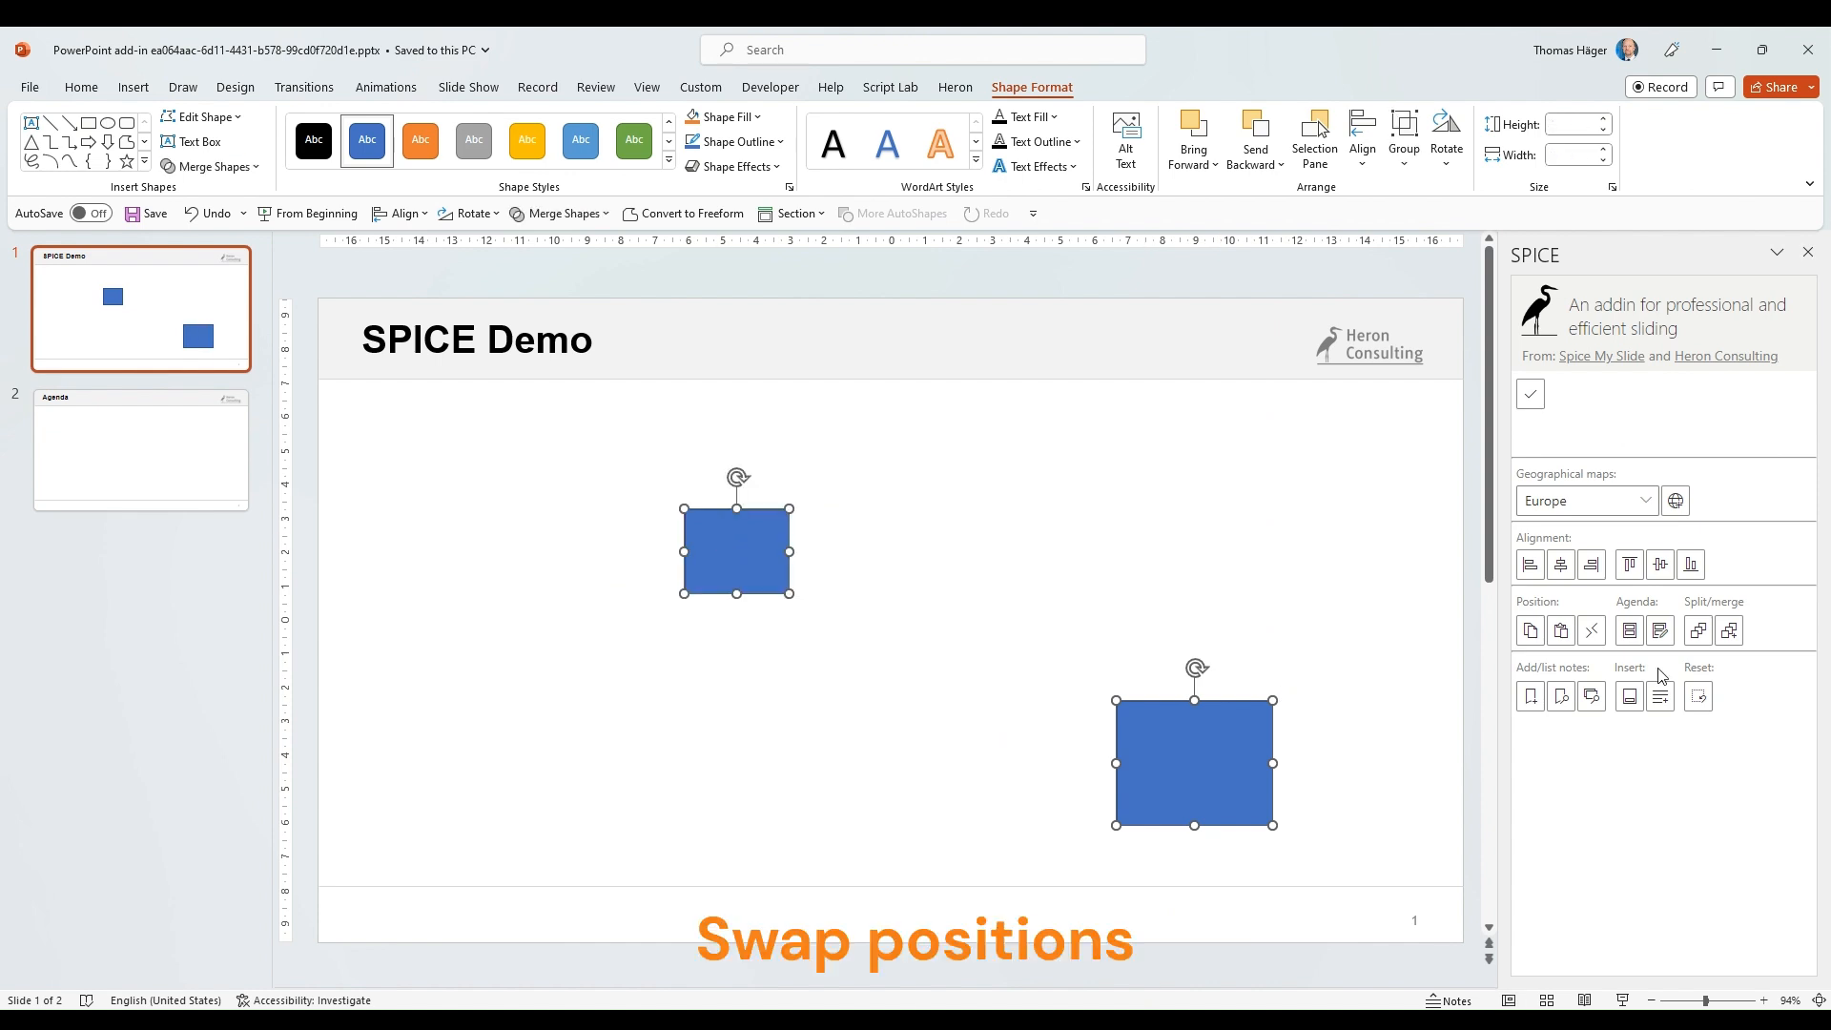
left_click(1592, 631)
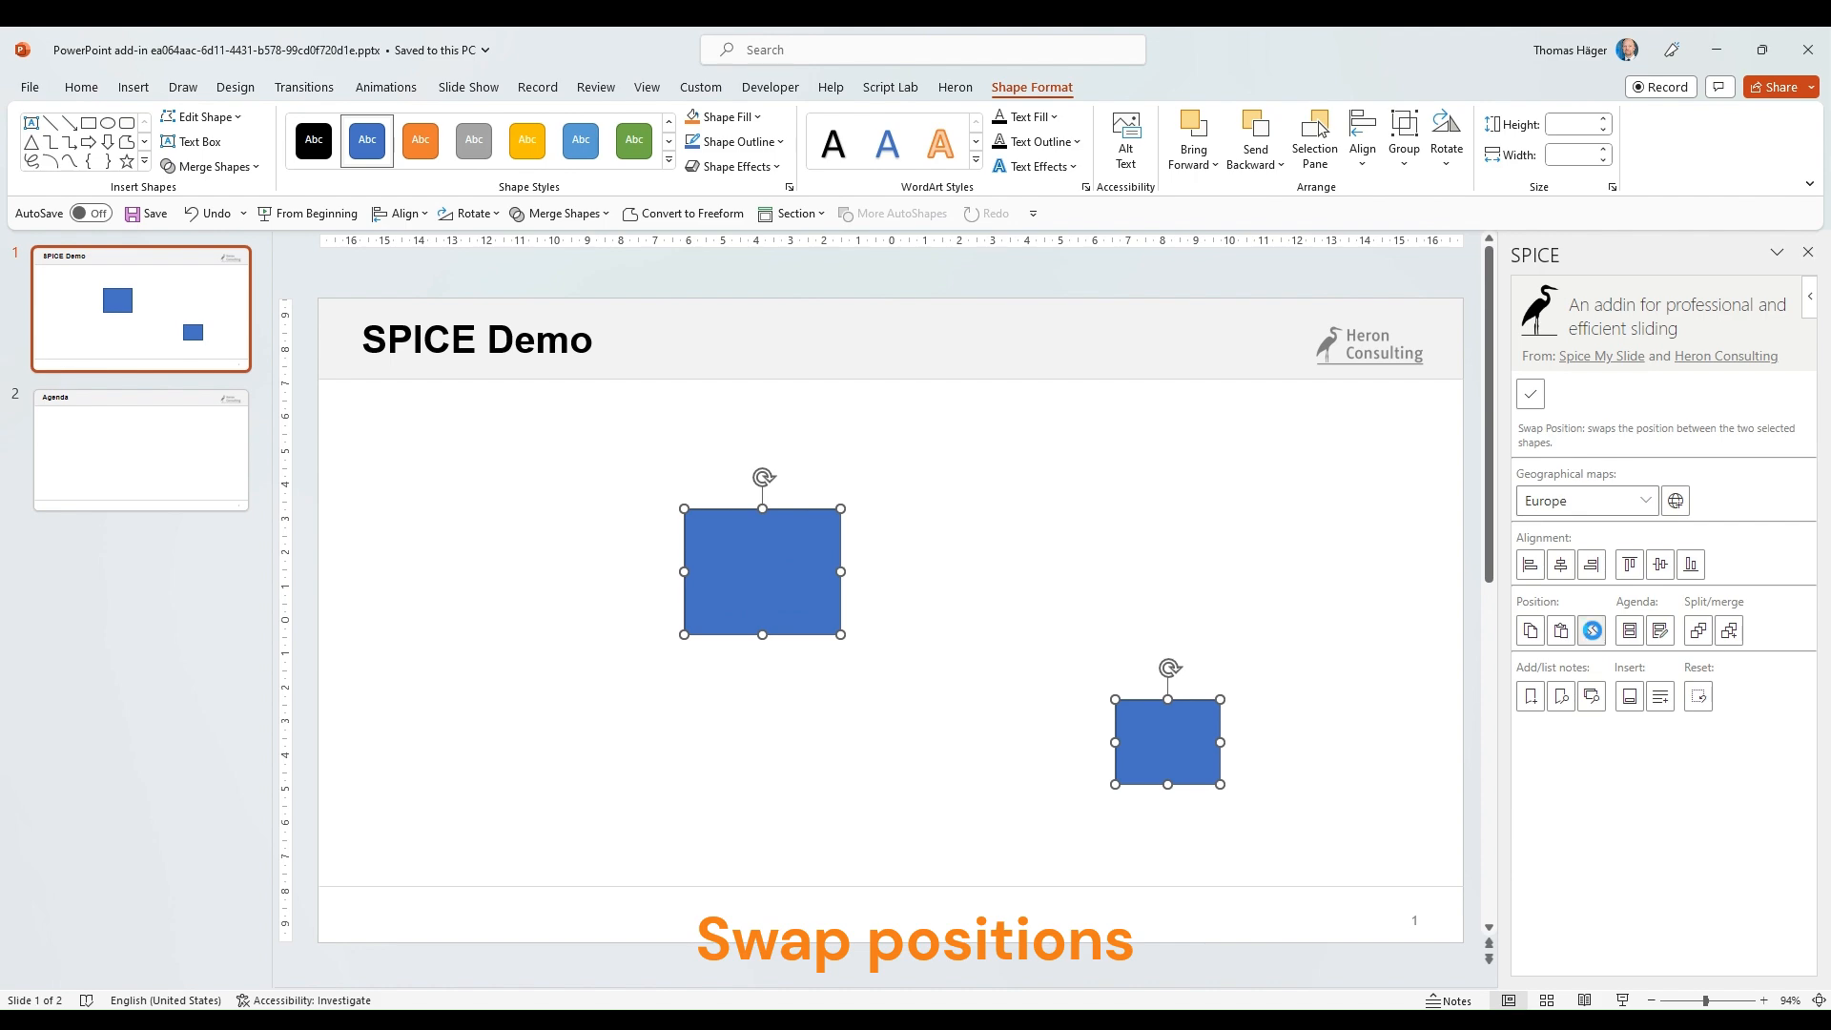
- Delete both rectangles from the SPICE Demo slide
left_click(541, 410)
left_click_drag(541, 410, 1381, 870)
key("Delete")
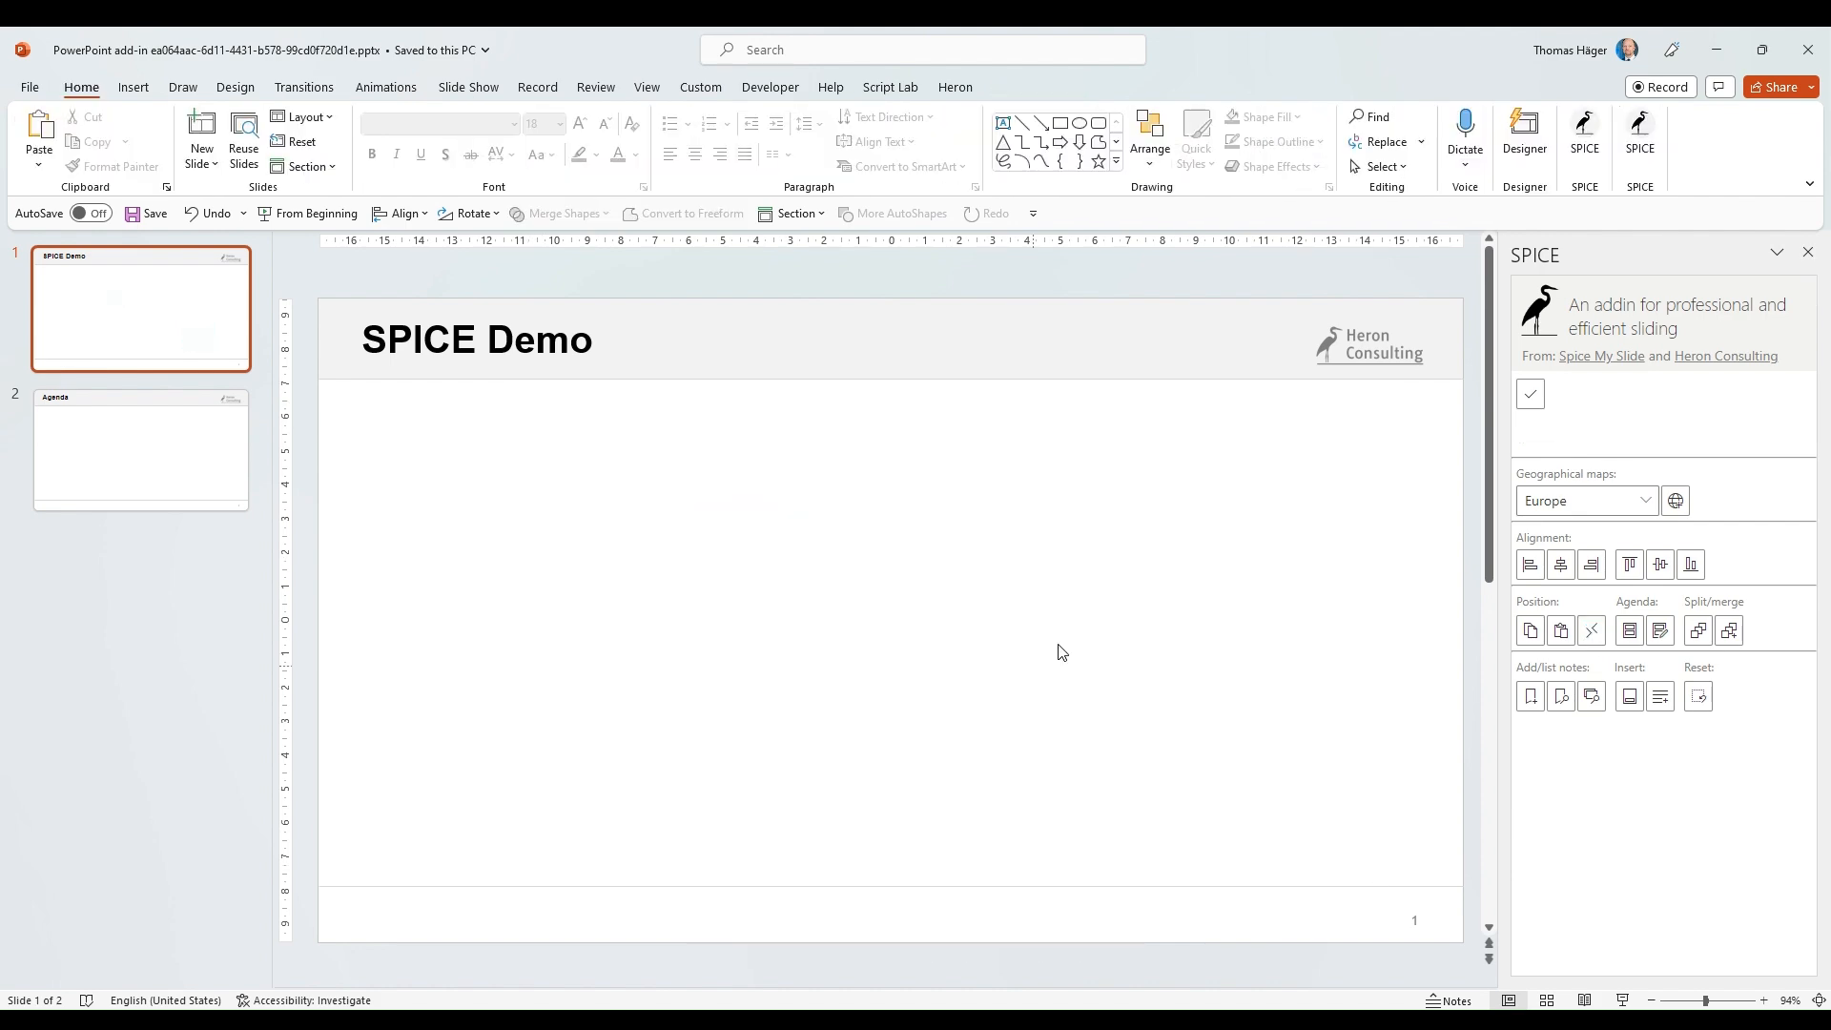
- Add a text box to the Agenda slide listing Subject 1, Subject 2 and Subject 3 on separate lines
left_click(1003, 123)
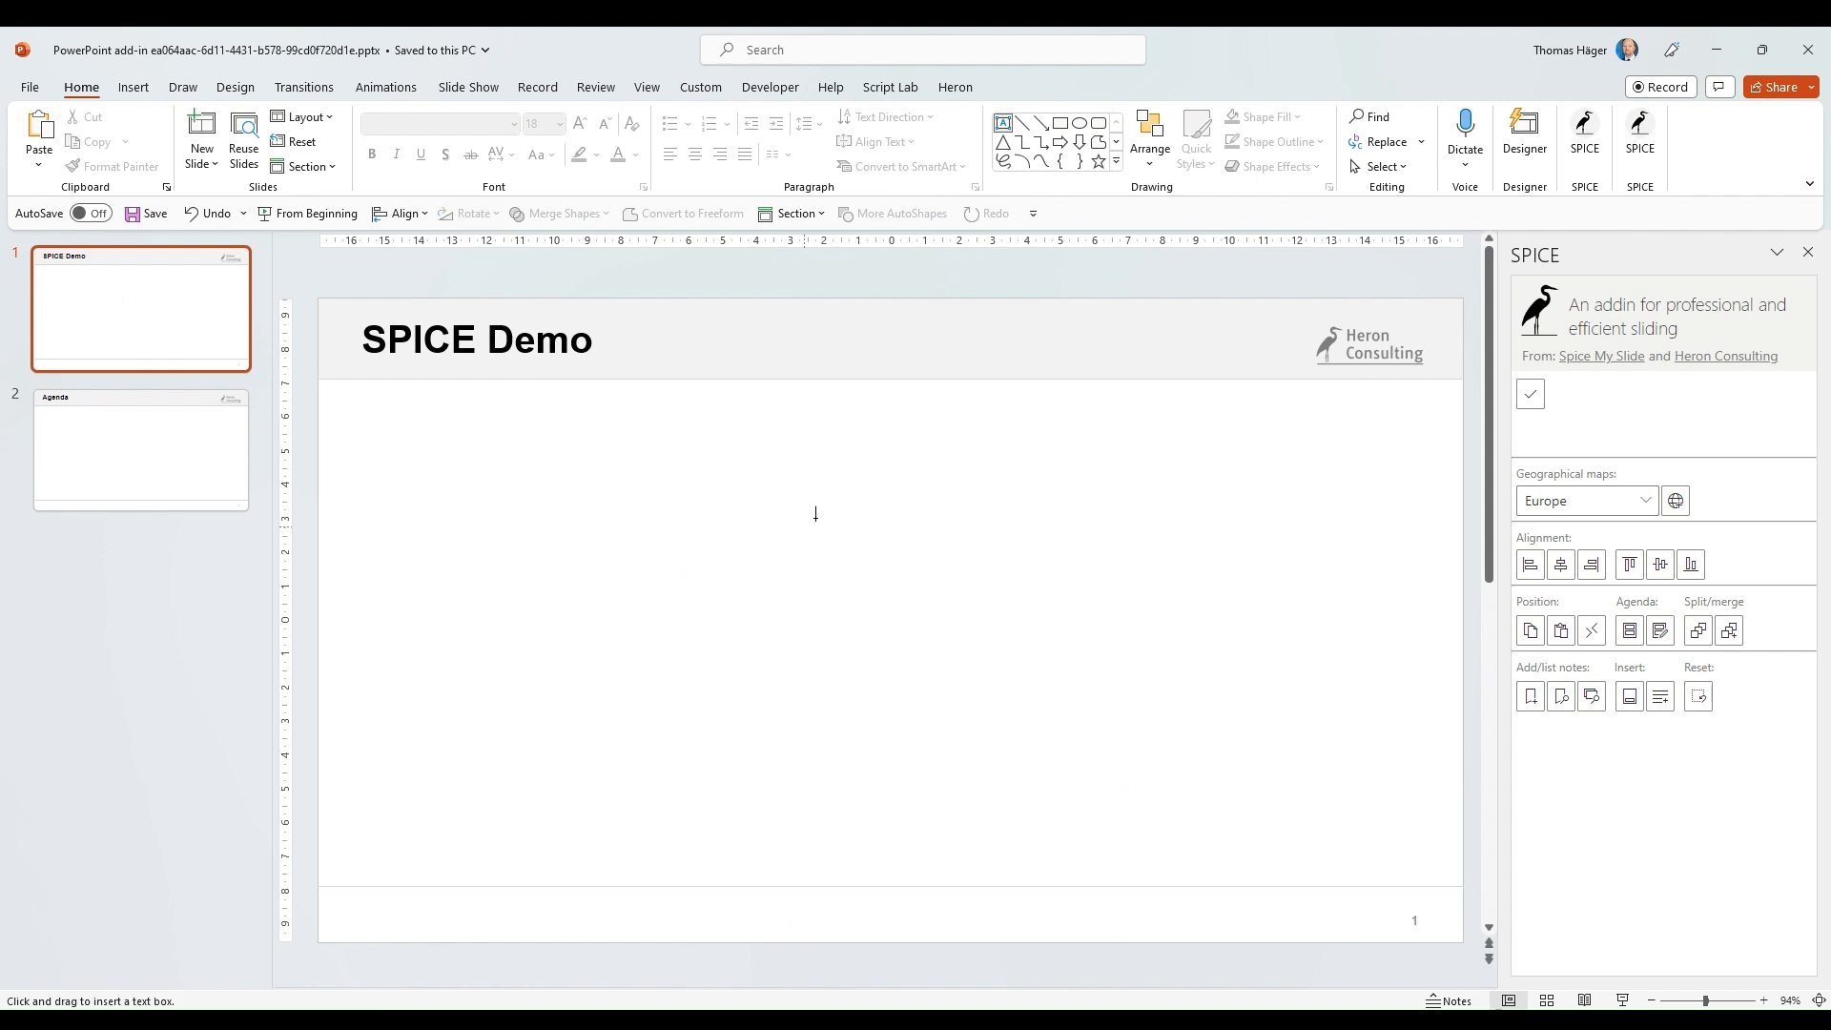
left_click(143, 454)
left_click(1002, 123)
left_click_drag(646, 488, 1146, 822)
type("subje")
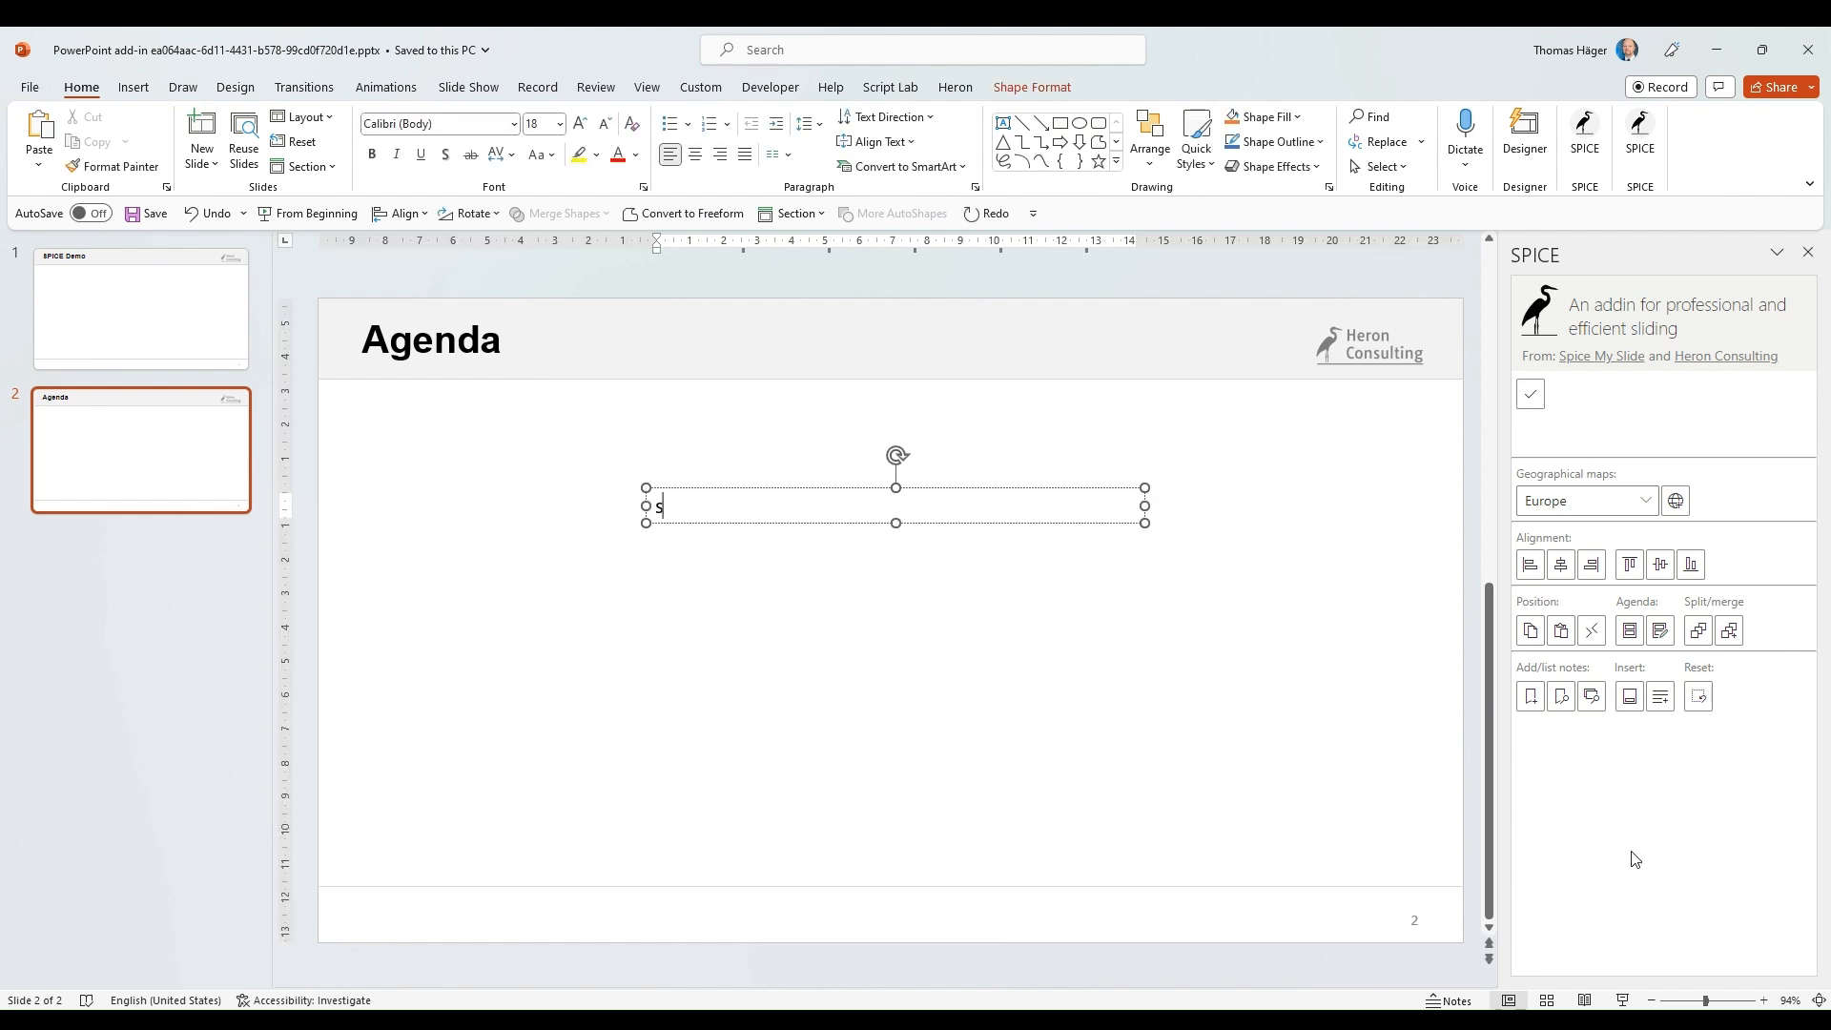
type("ct 1")
key("Return")
type("Su")
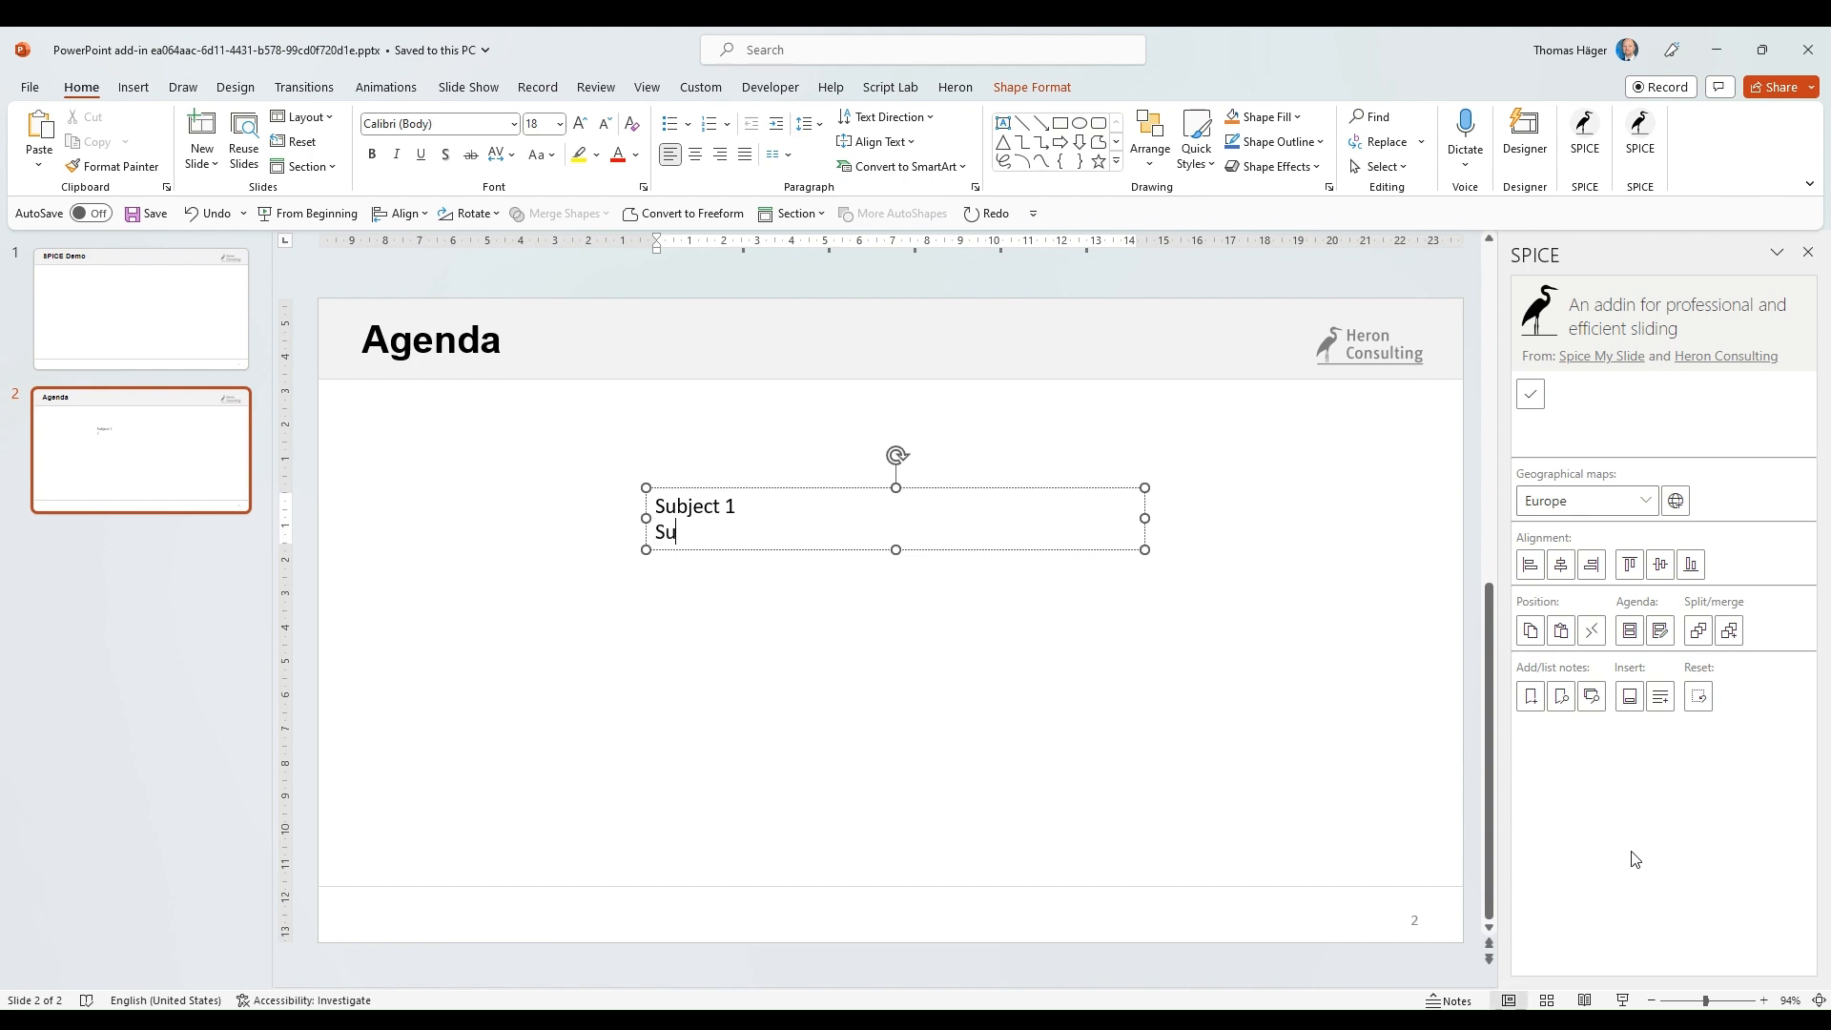
type("bject 2")
key("Return")
type("Subj")
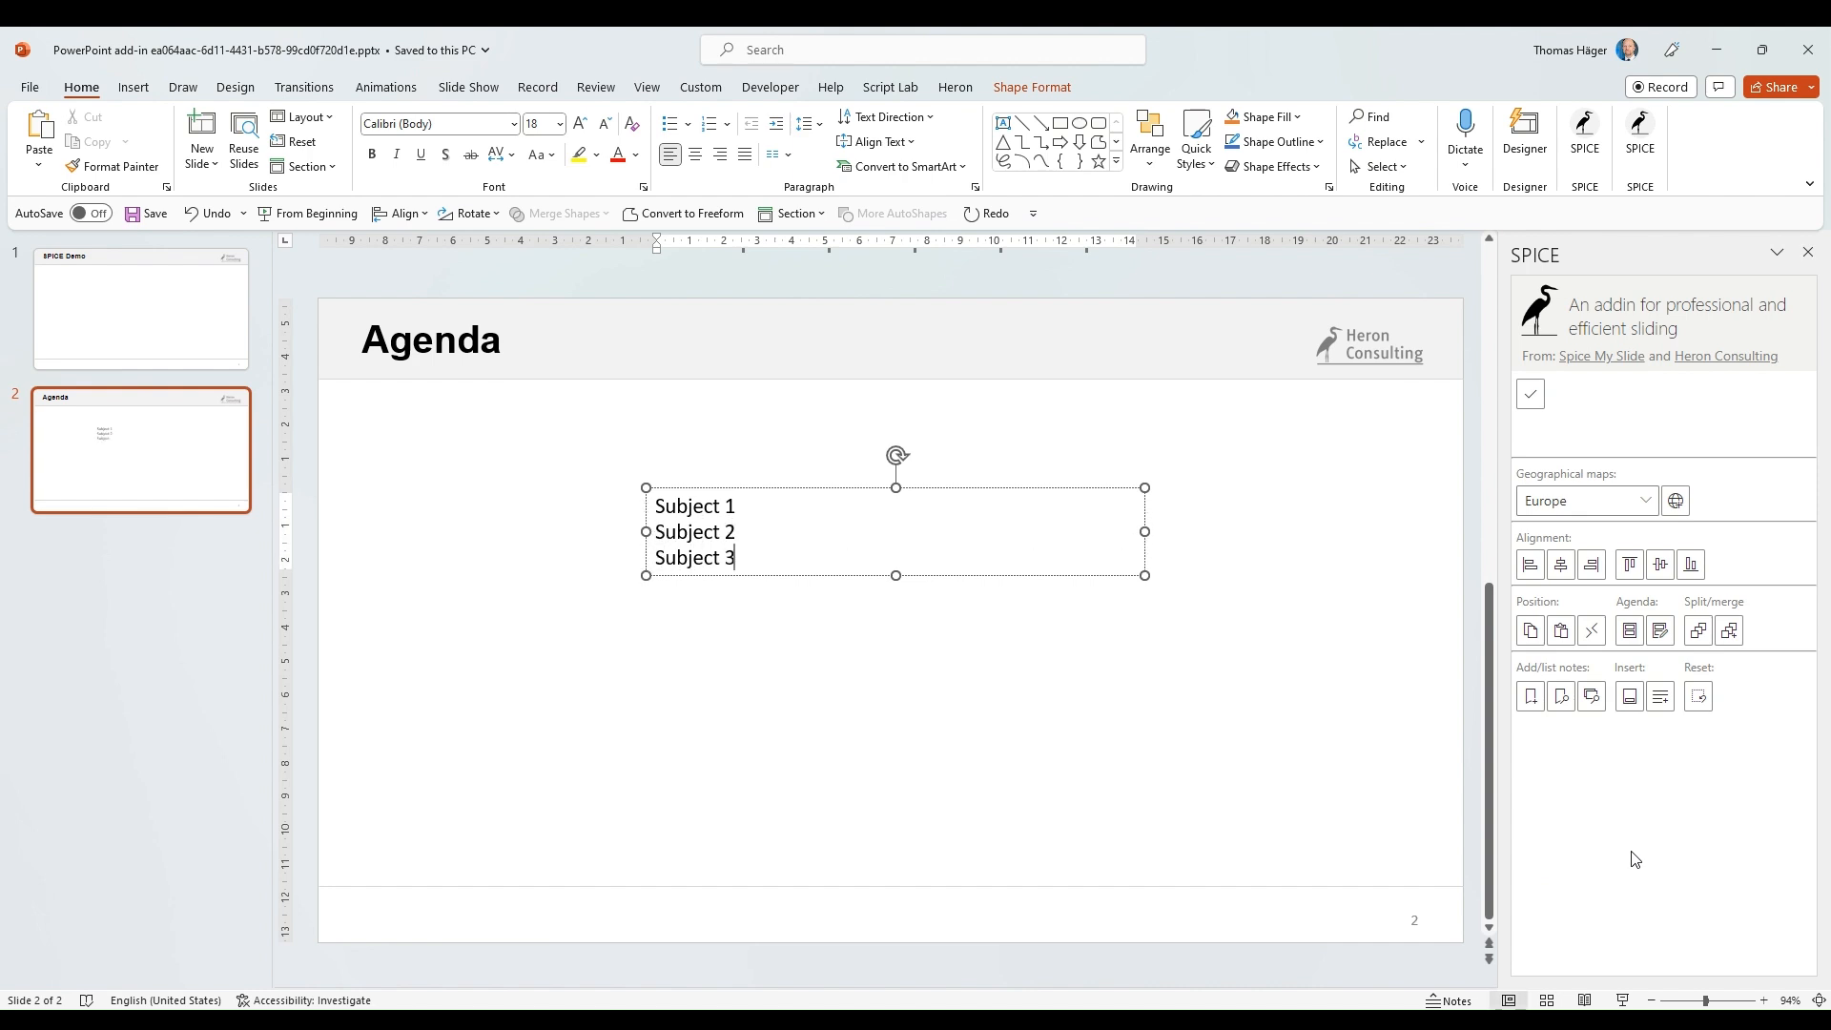
- Generate an agenda slide for each subject from the text box and review slides 3 to 5
left_click(1630, 632)
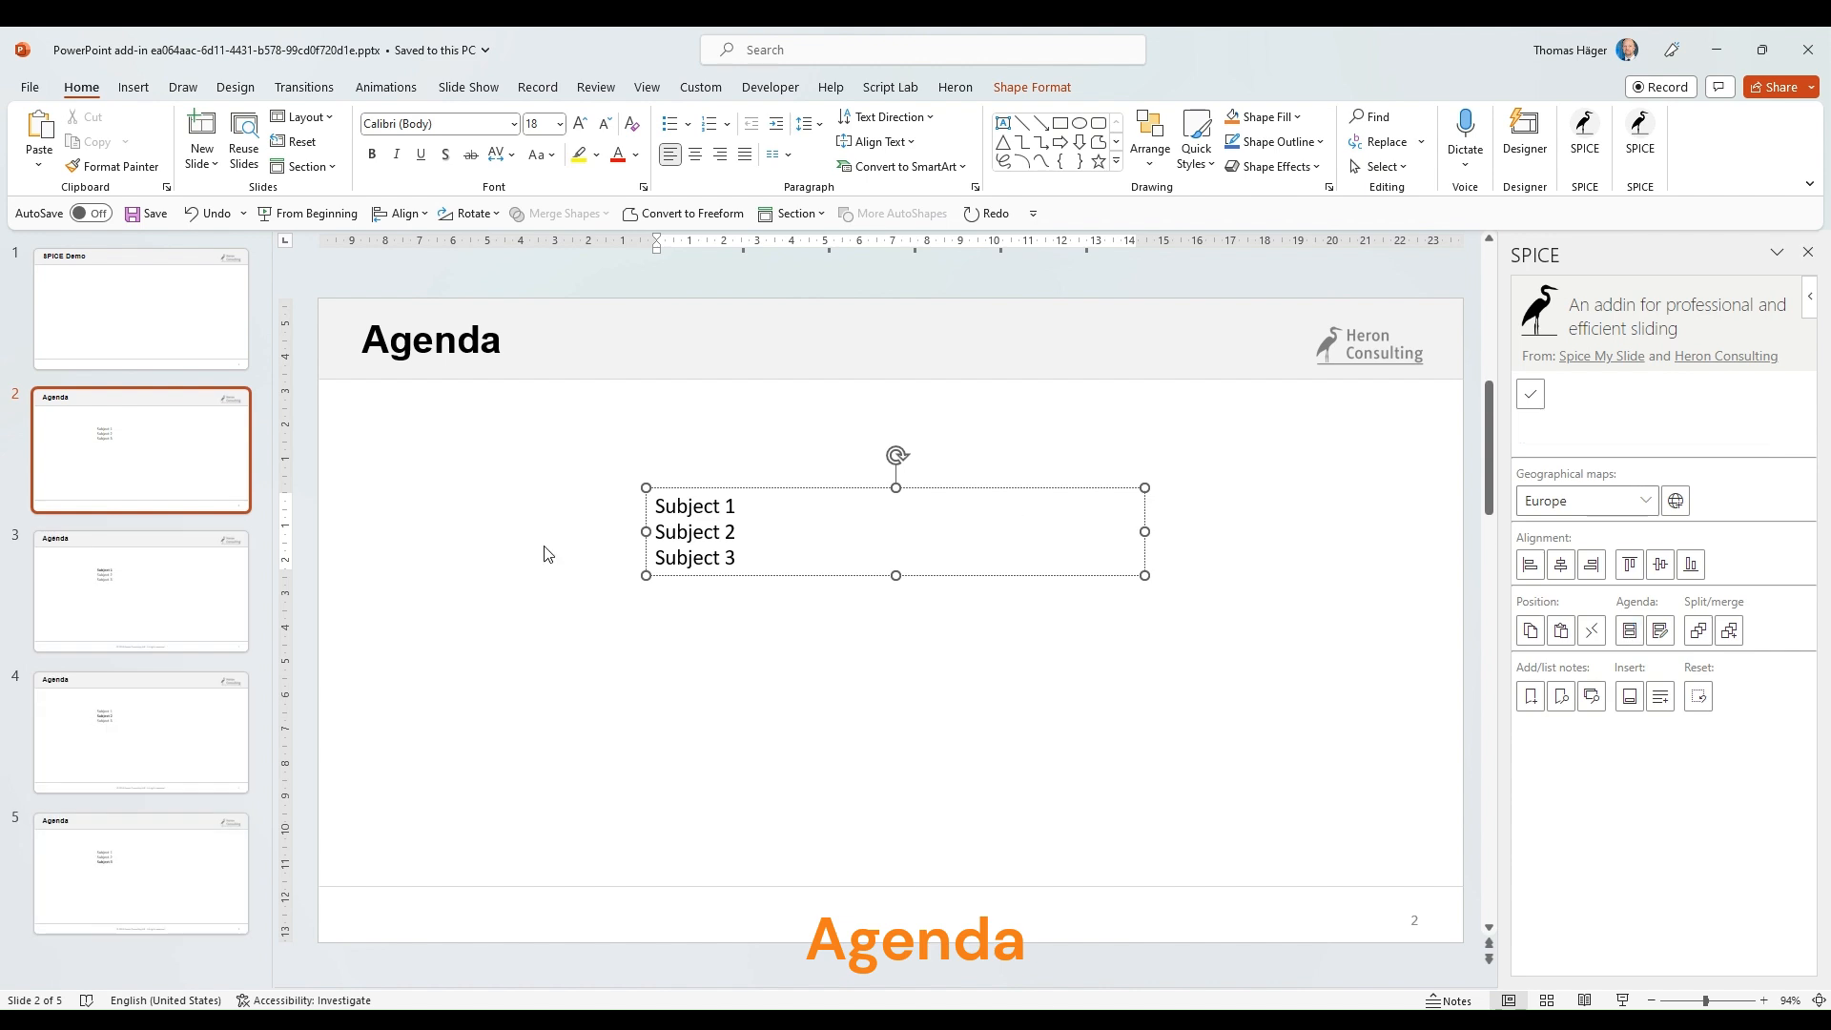
left_click(238, 612)
left_click(195, 763)
left_click(176, 899)
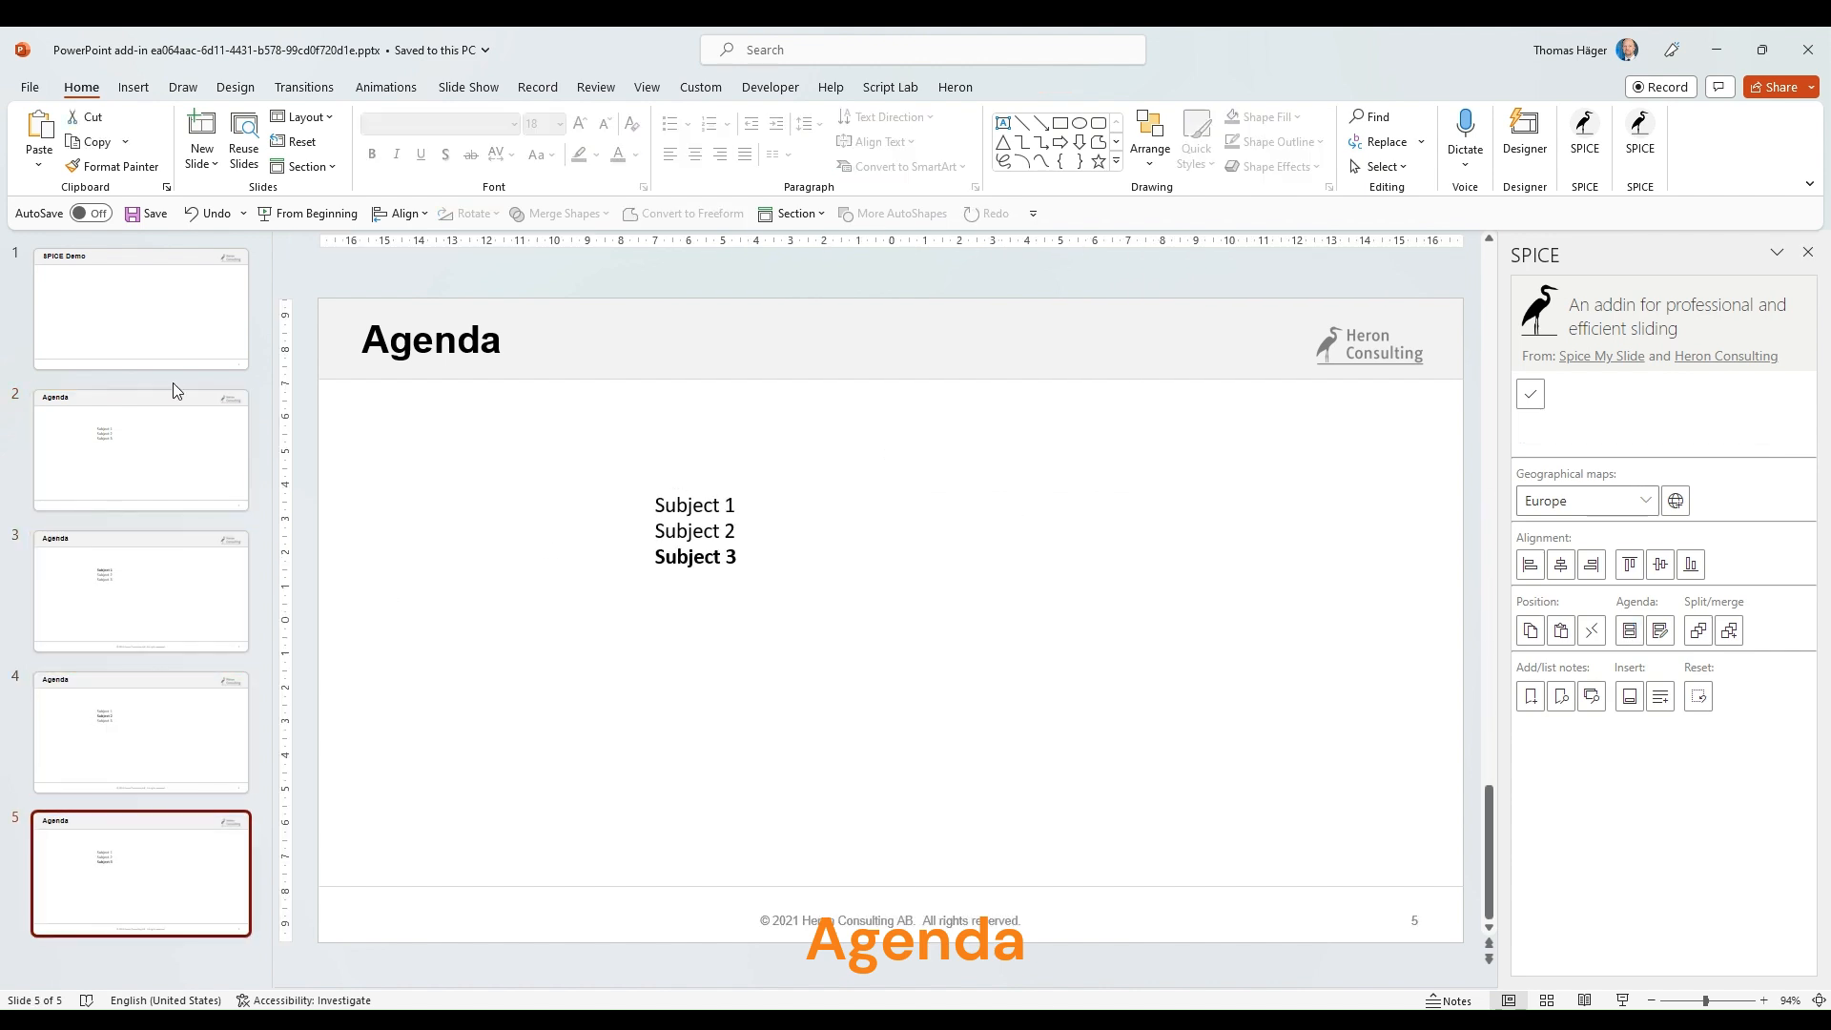
- Insert a Title Only slide directly after the first Agenda slide
left_click(193, 515)
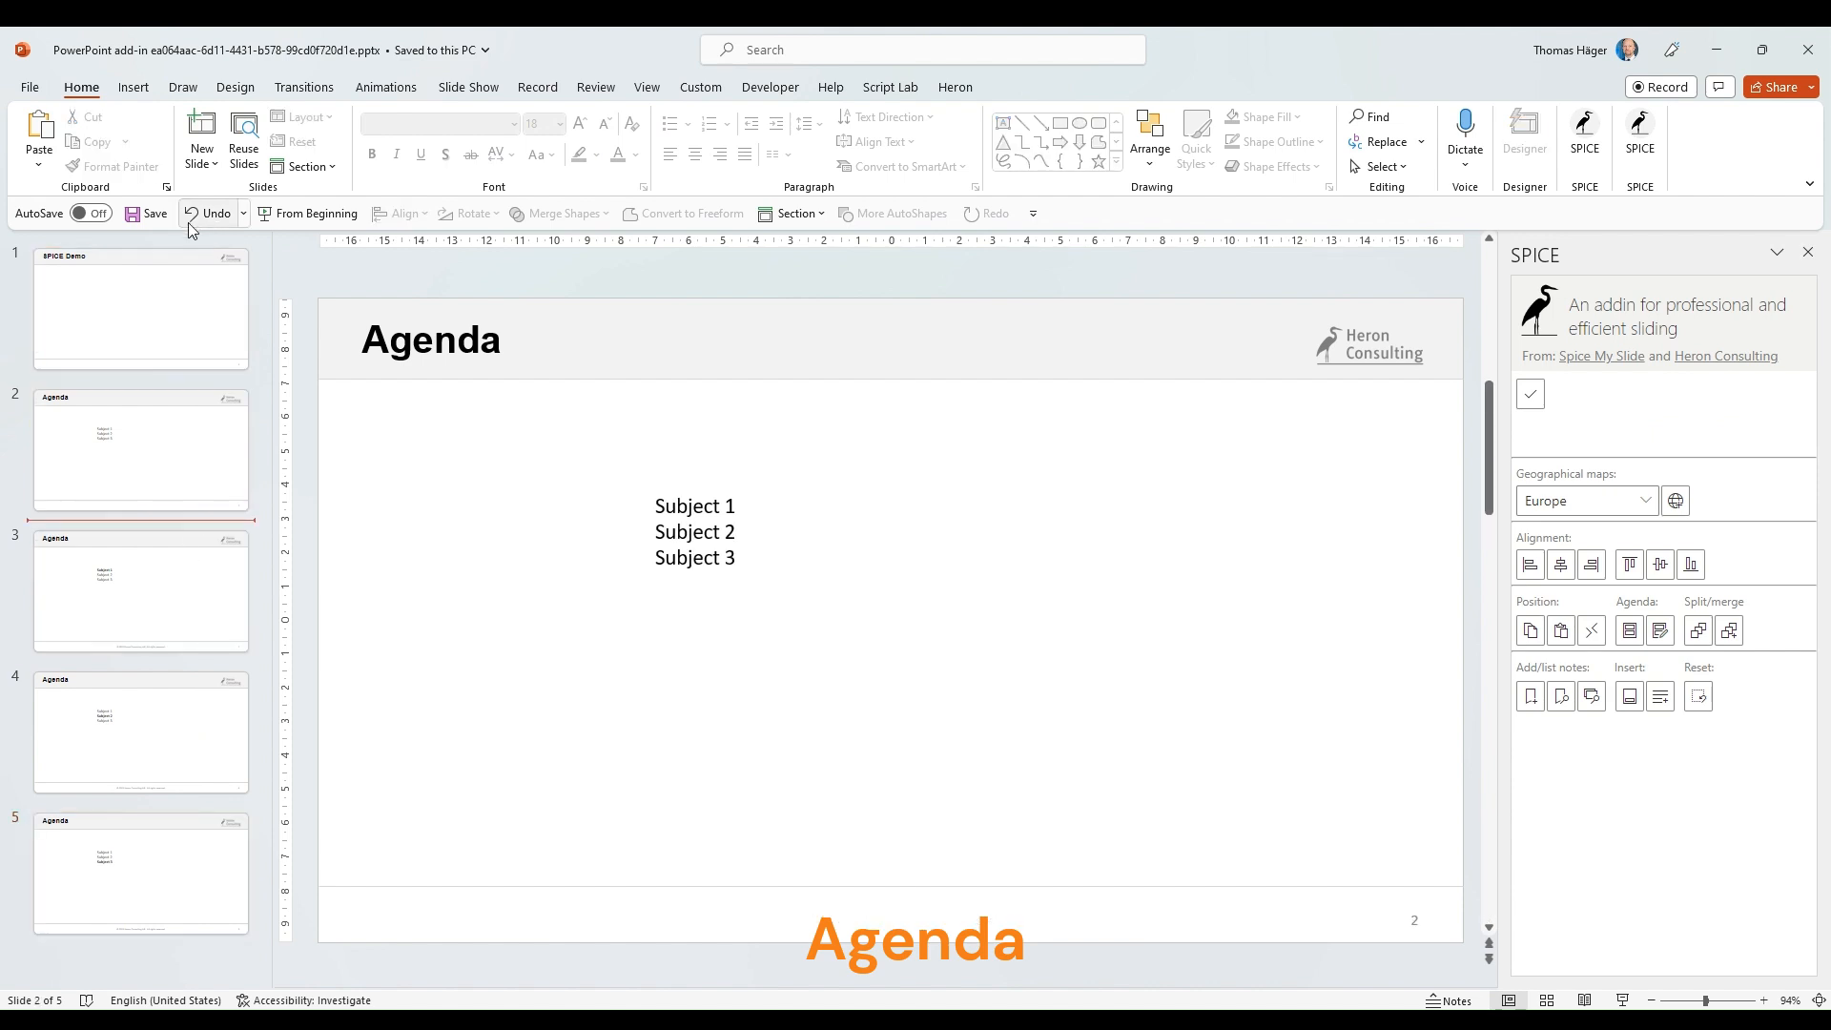
left_click(202, 160)
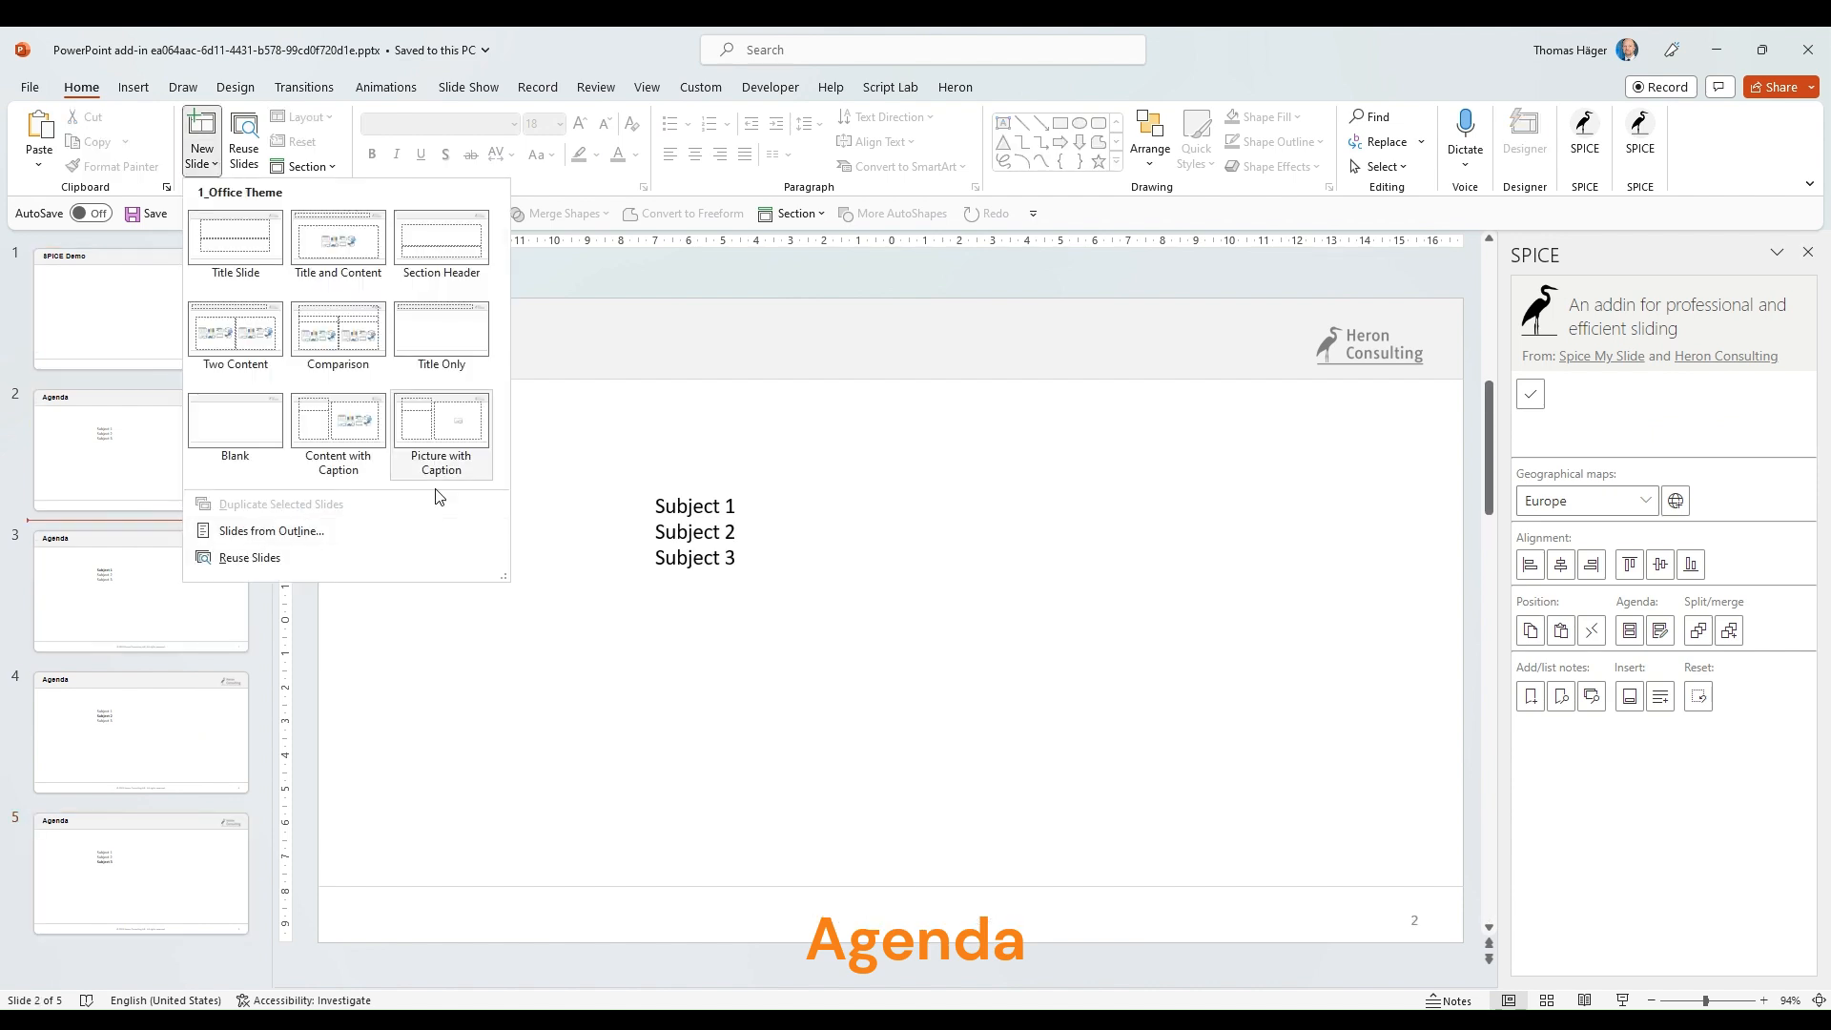
left_click(444, 343)
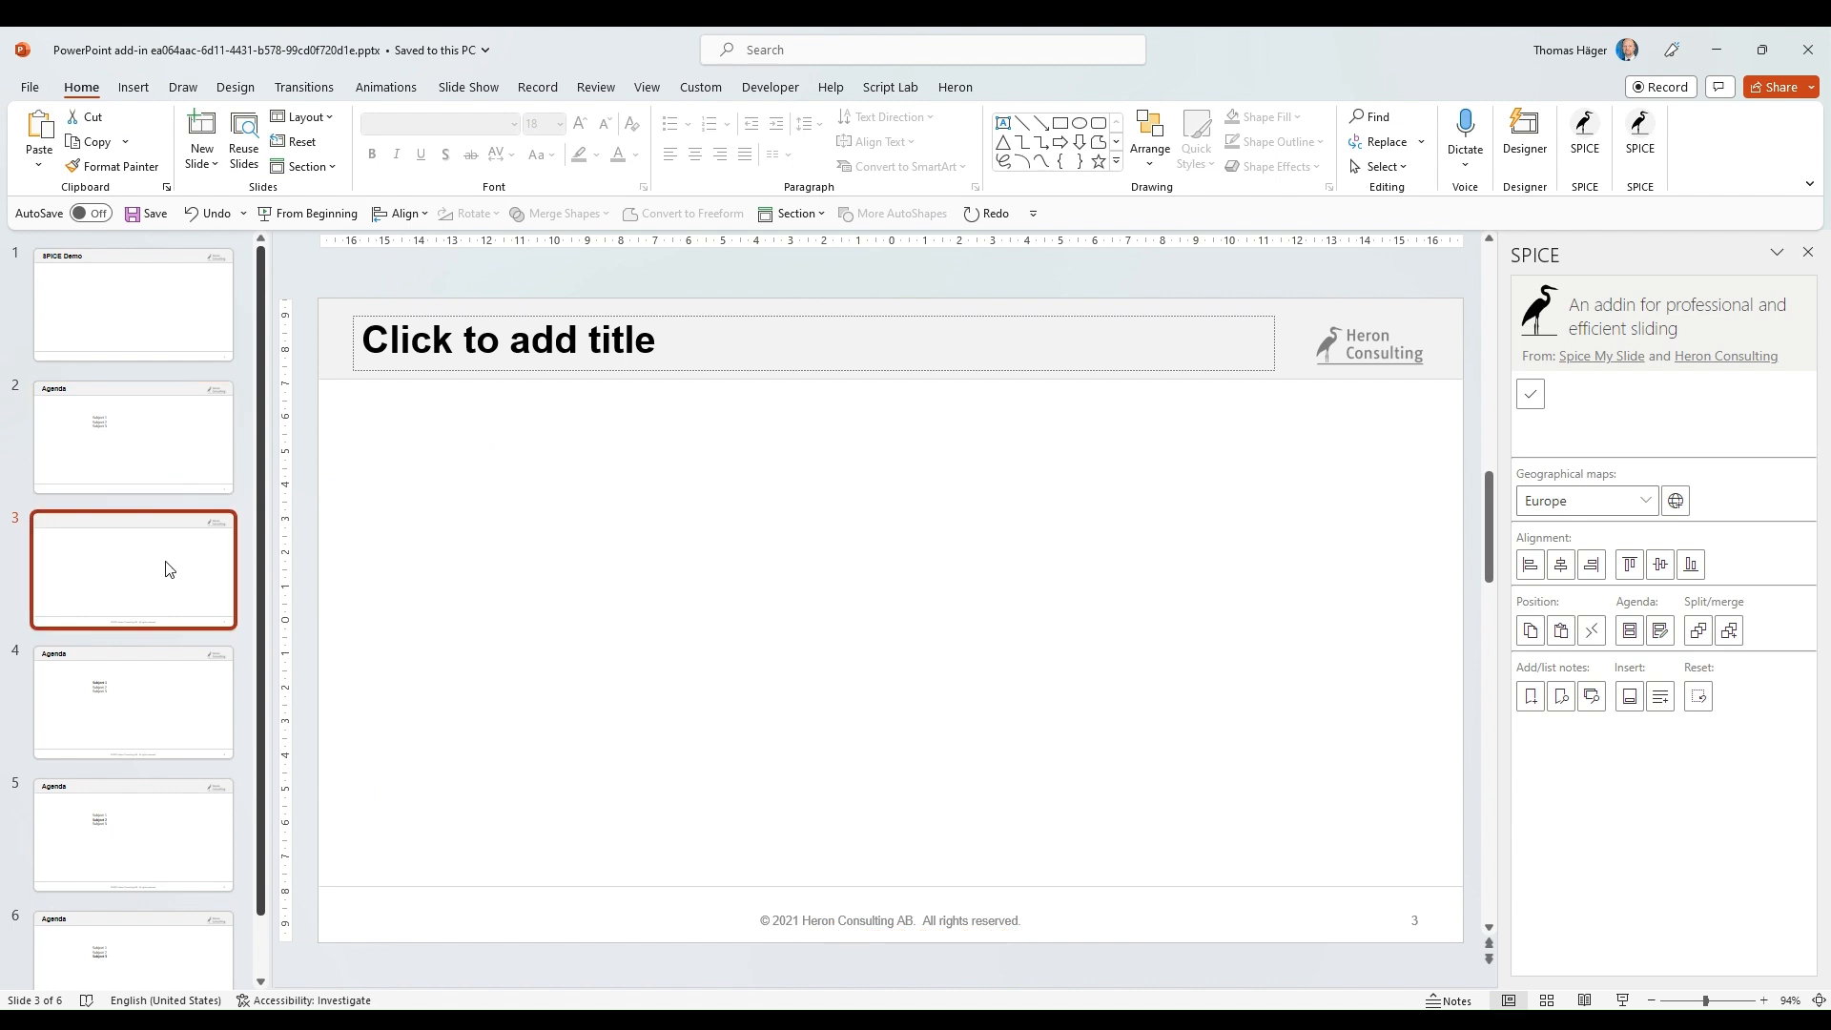
- Copy the blank Title Only slide and paste it after the Subject 1 and Subject 2 agenda slides
key("ctrl+c")
left_click(169, 772)
key("ctrl+v")
scroll(162, 887, "down", 3)
left_click(156, 837)
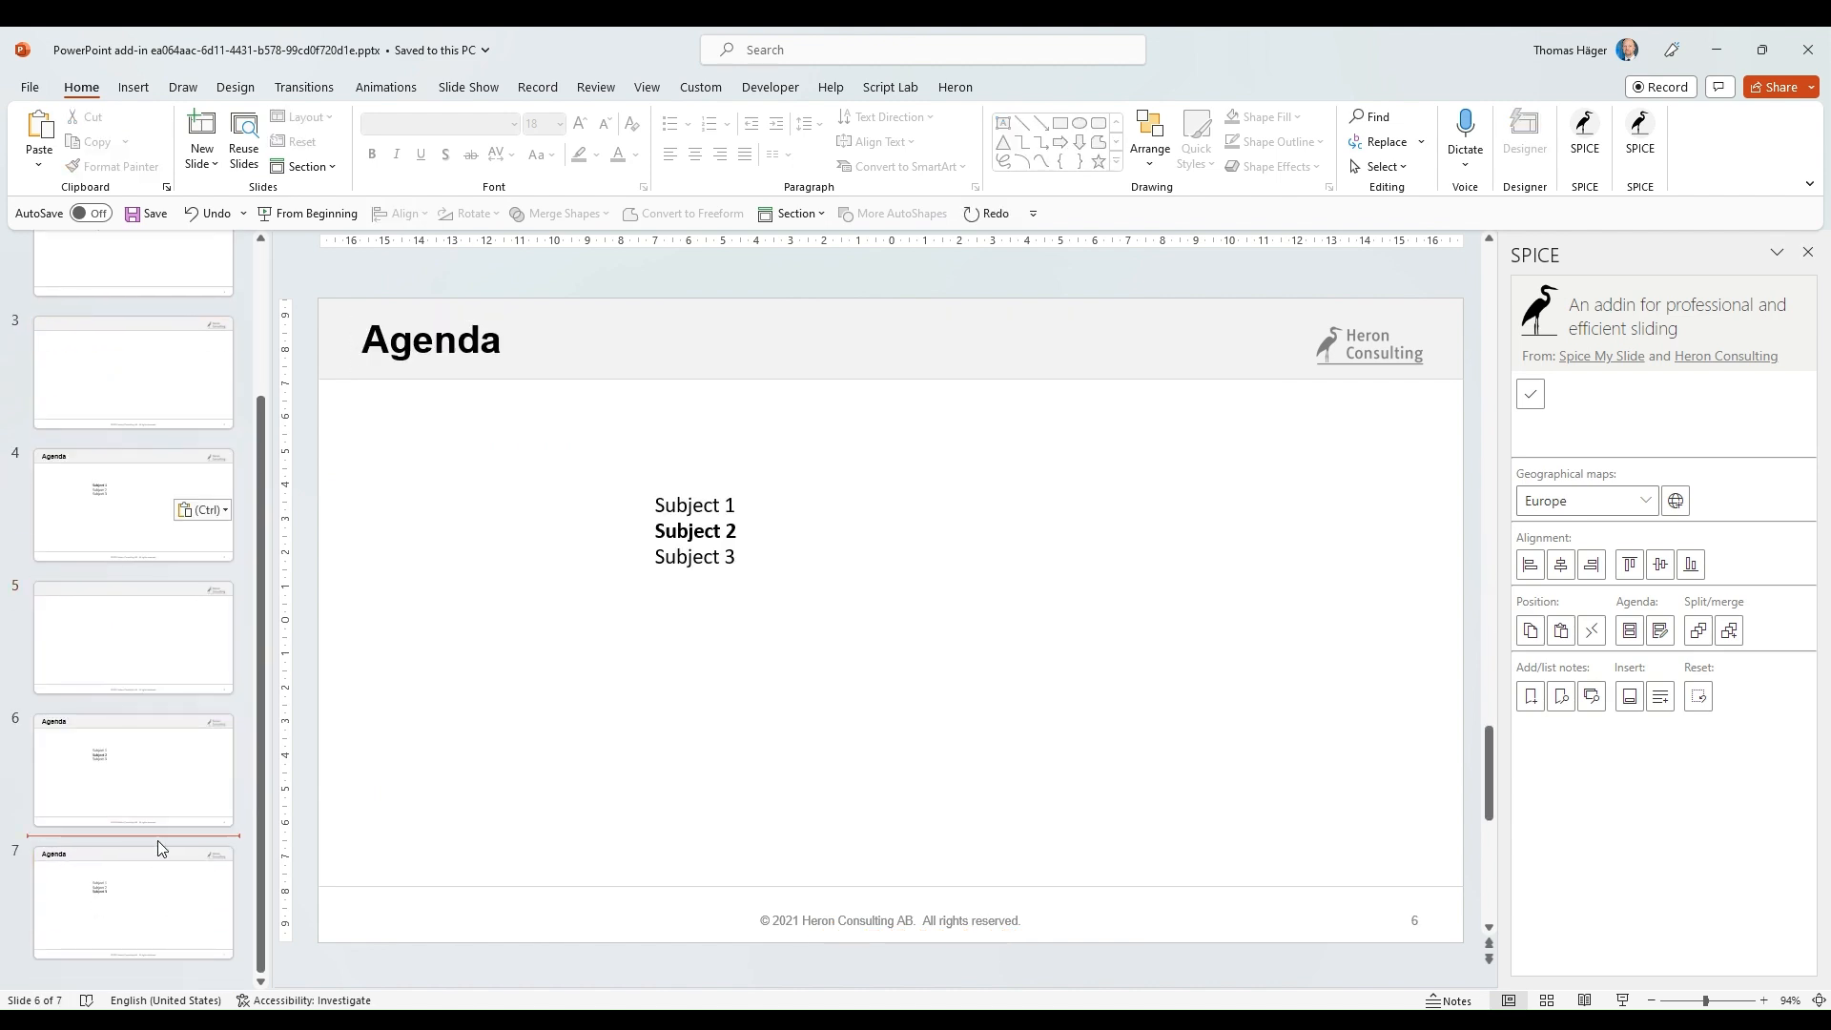
key("ctrl+v")
- Rename the entries on the first Agenda slide to Subject A, Subject B and Subject C
scroll(73, 515, "up", 3)
left_click(156, 462)
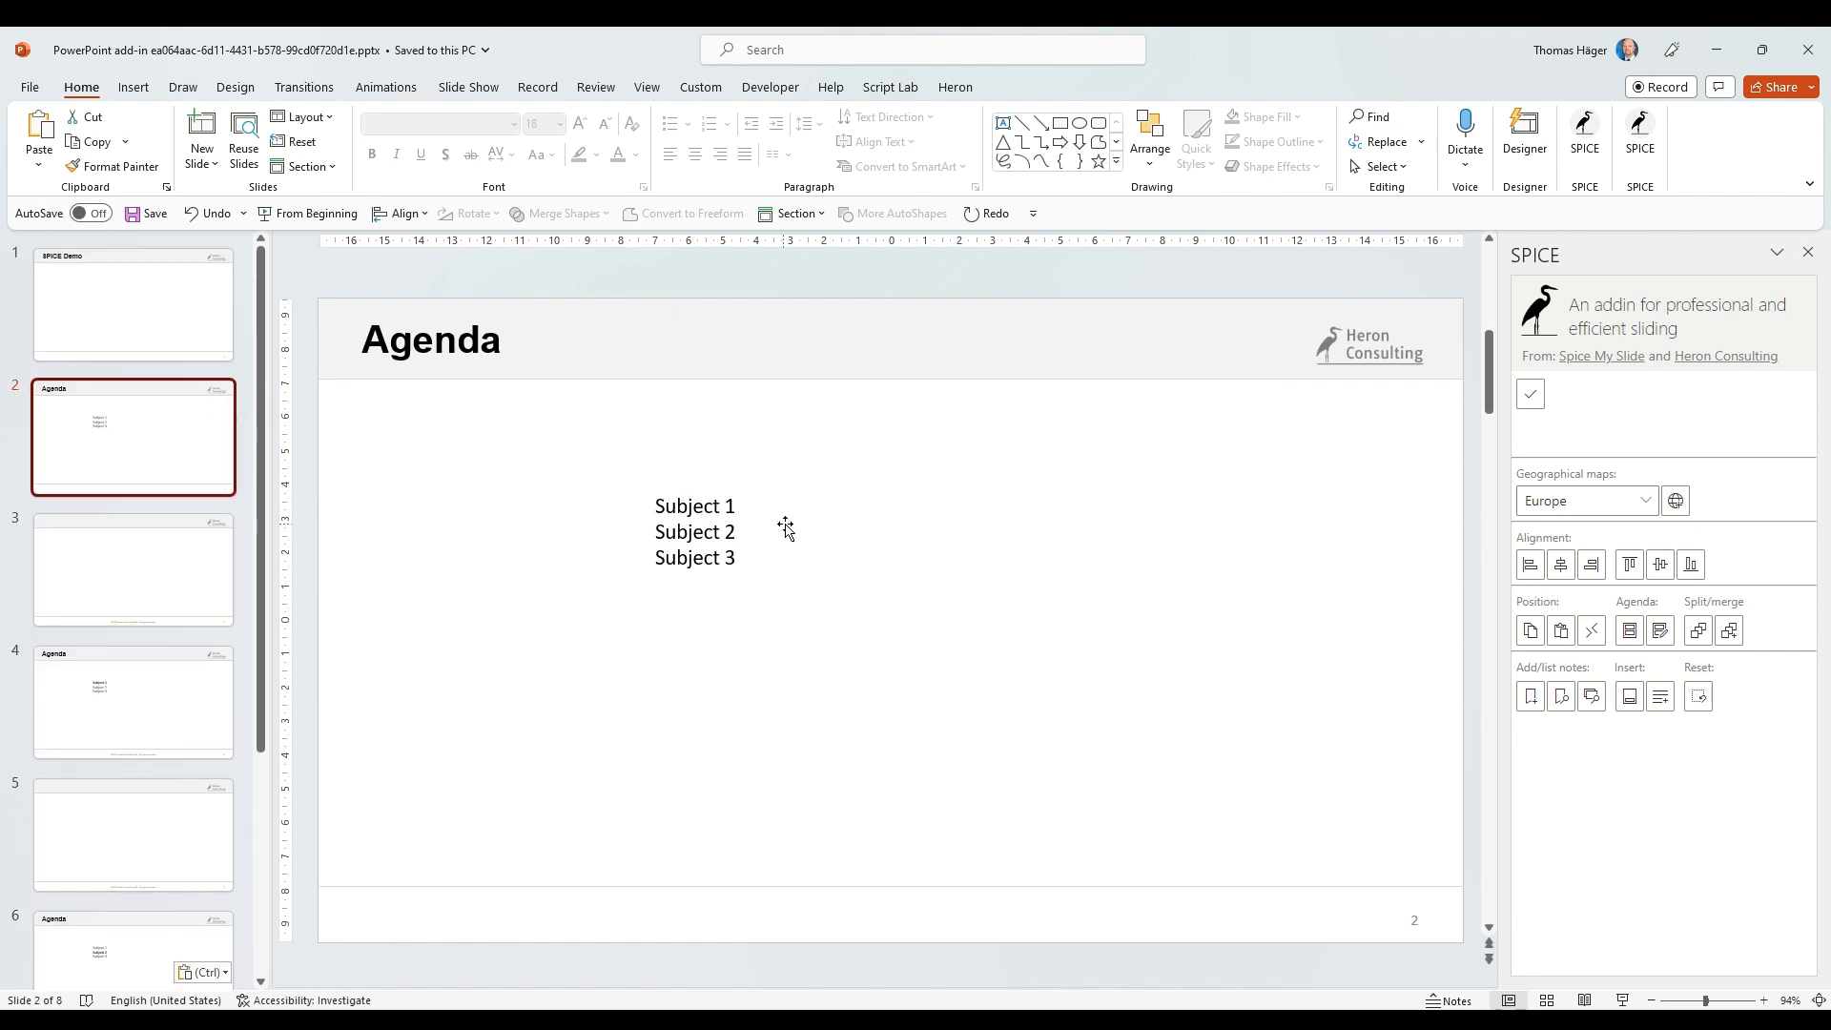
left_click(736, 512)
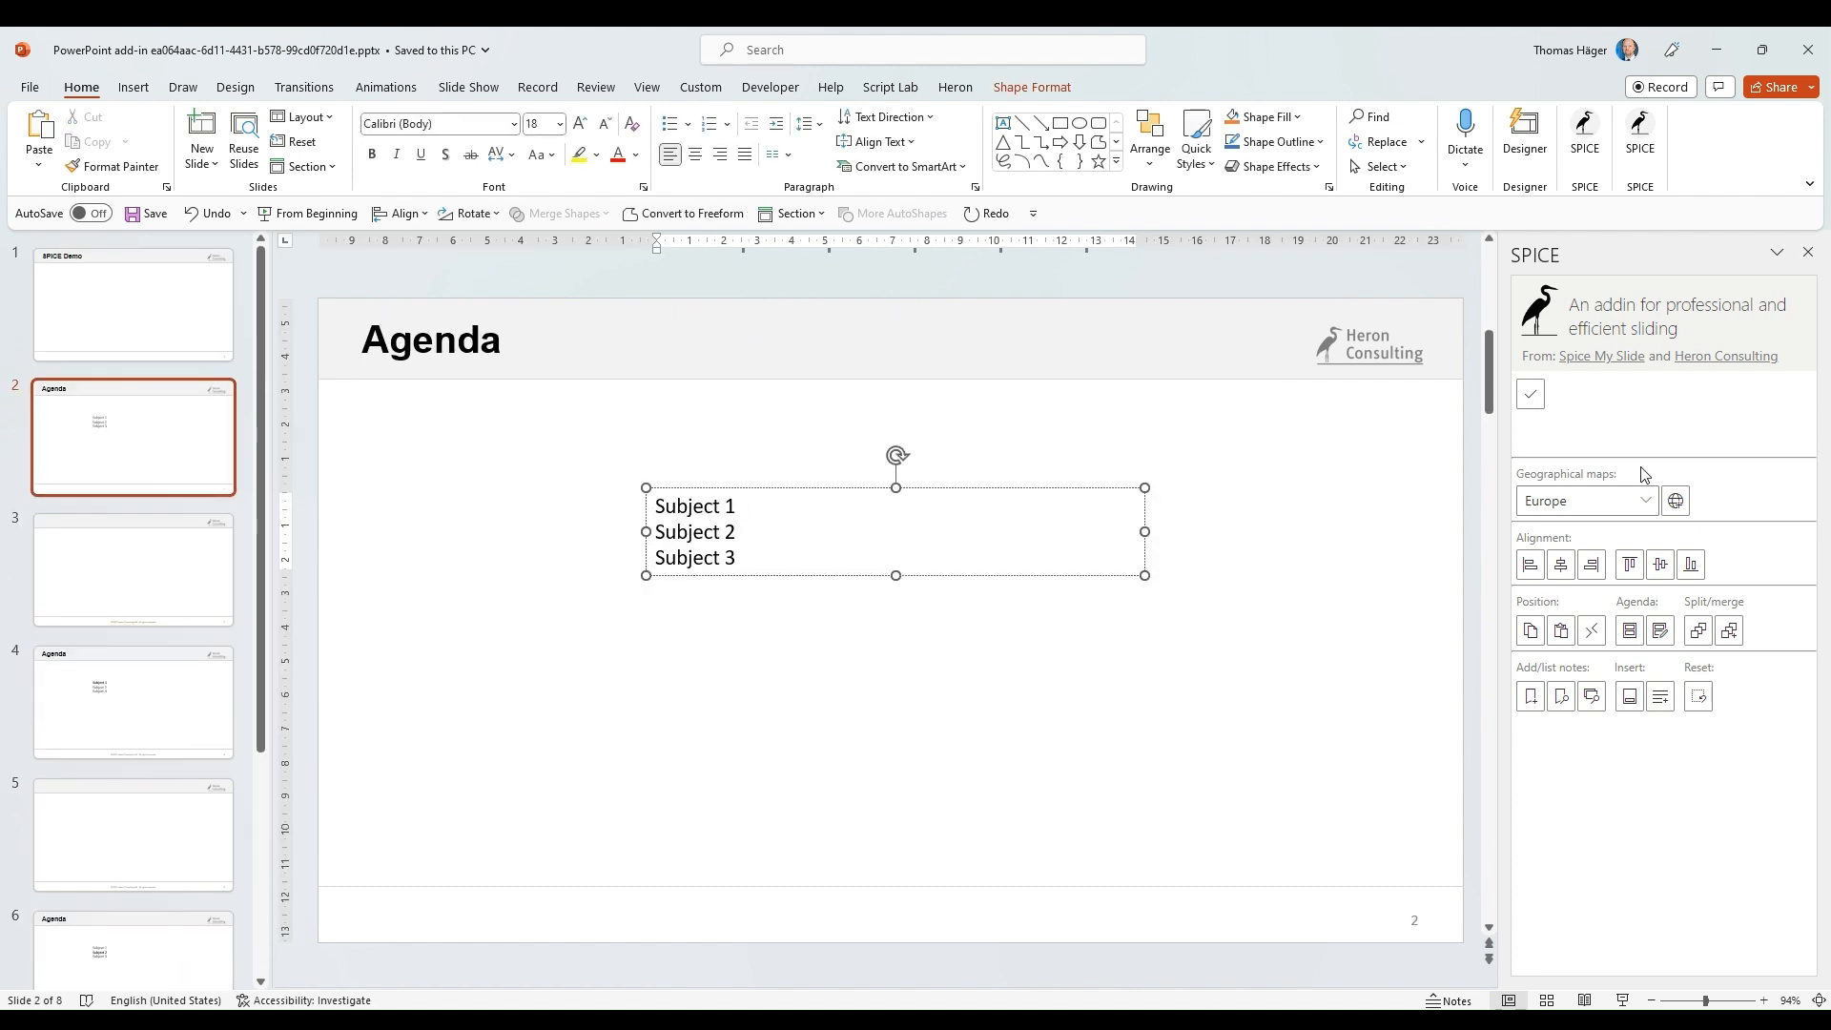
type("A")
key("Down")
key("shift+Left")
type("B")
key("shift+Left")
type("C")
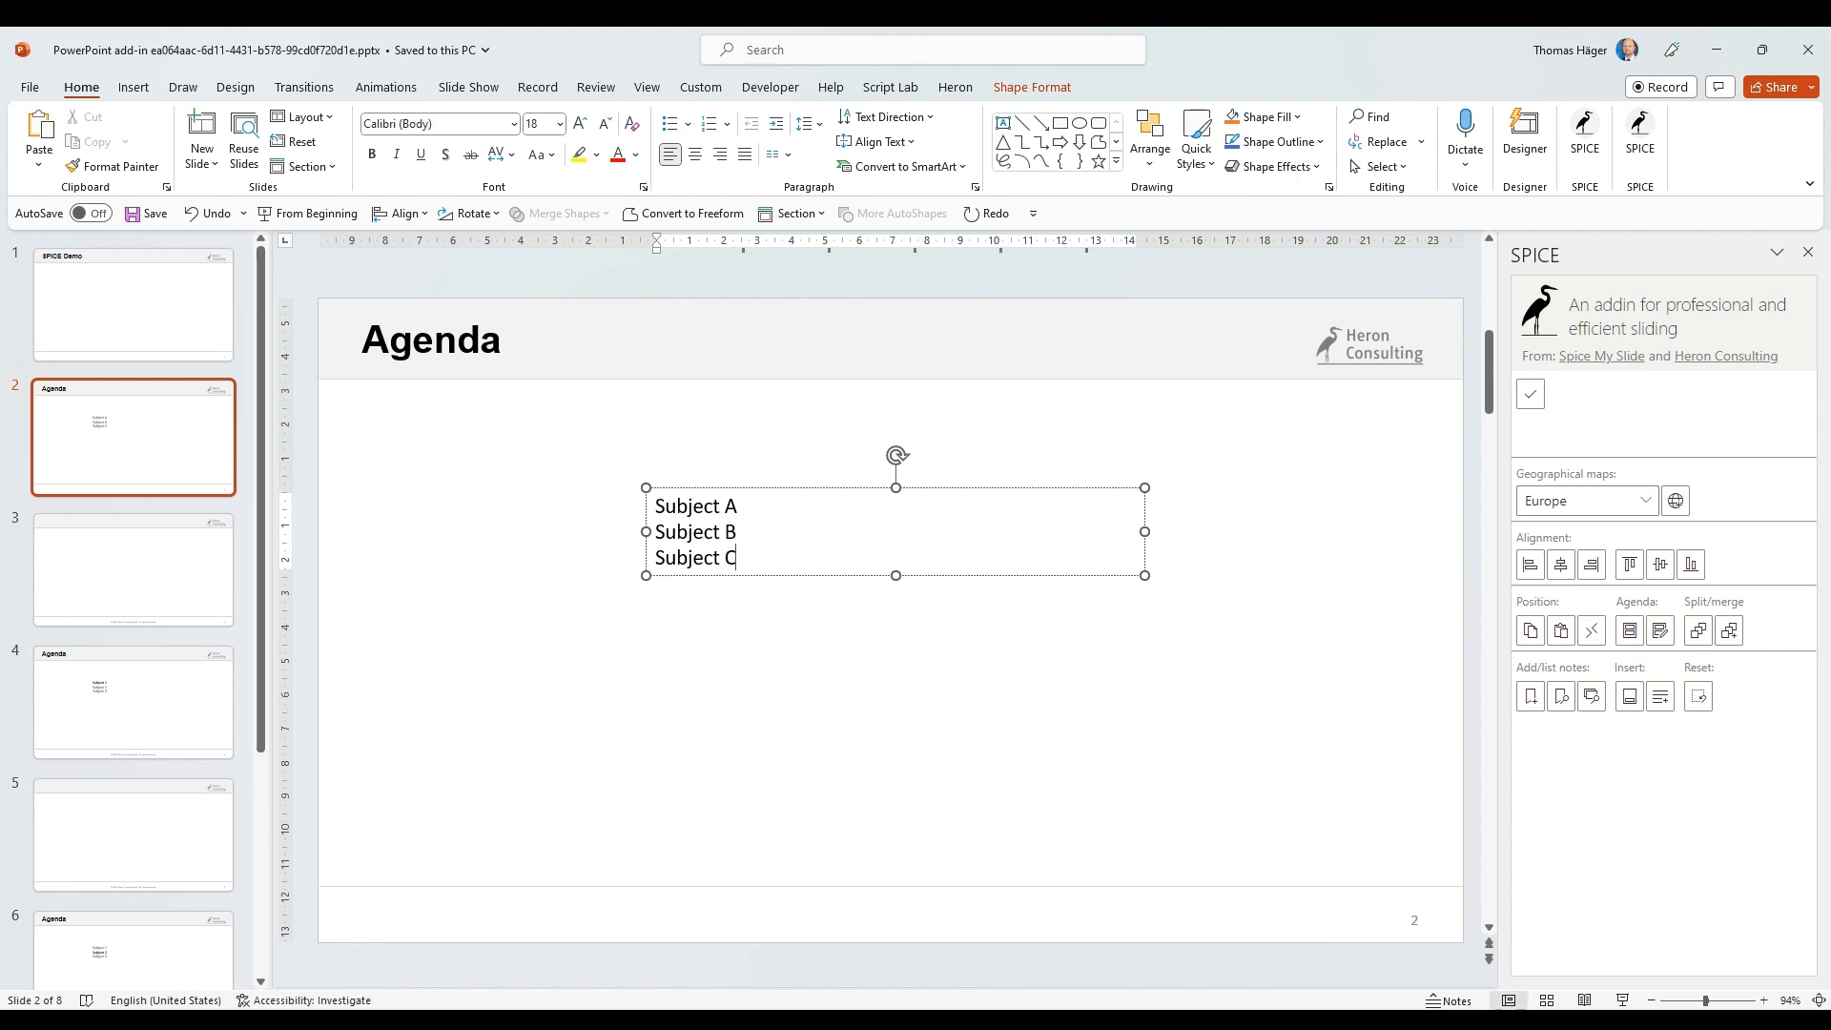
- Update the generated agenda slides to match the edited list and review slides 6 and 8
left_click(1661, 633)
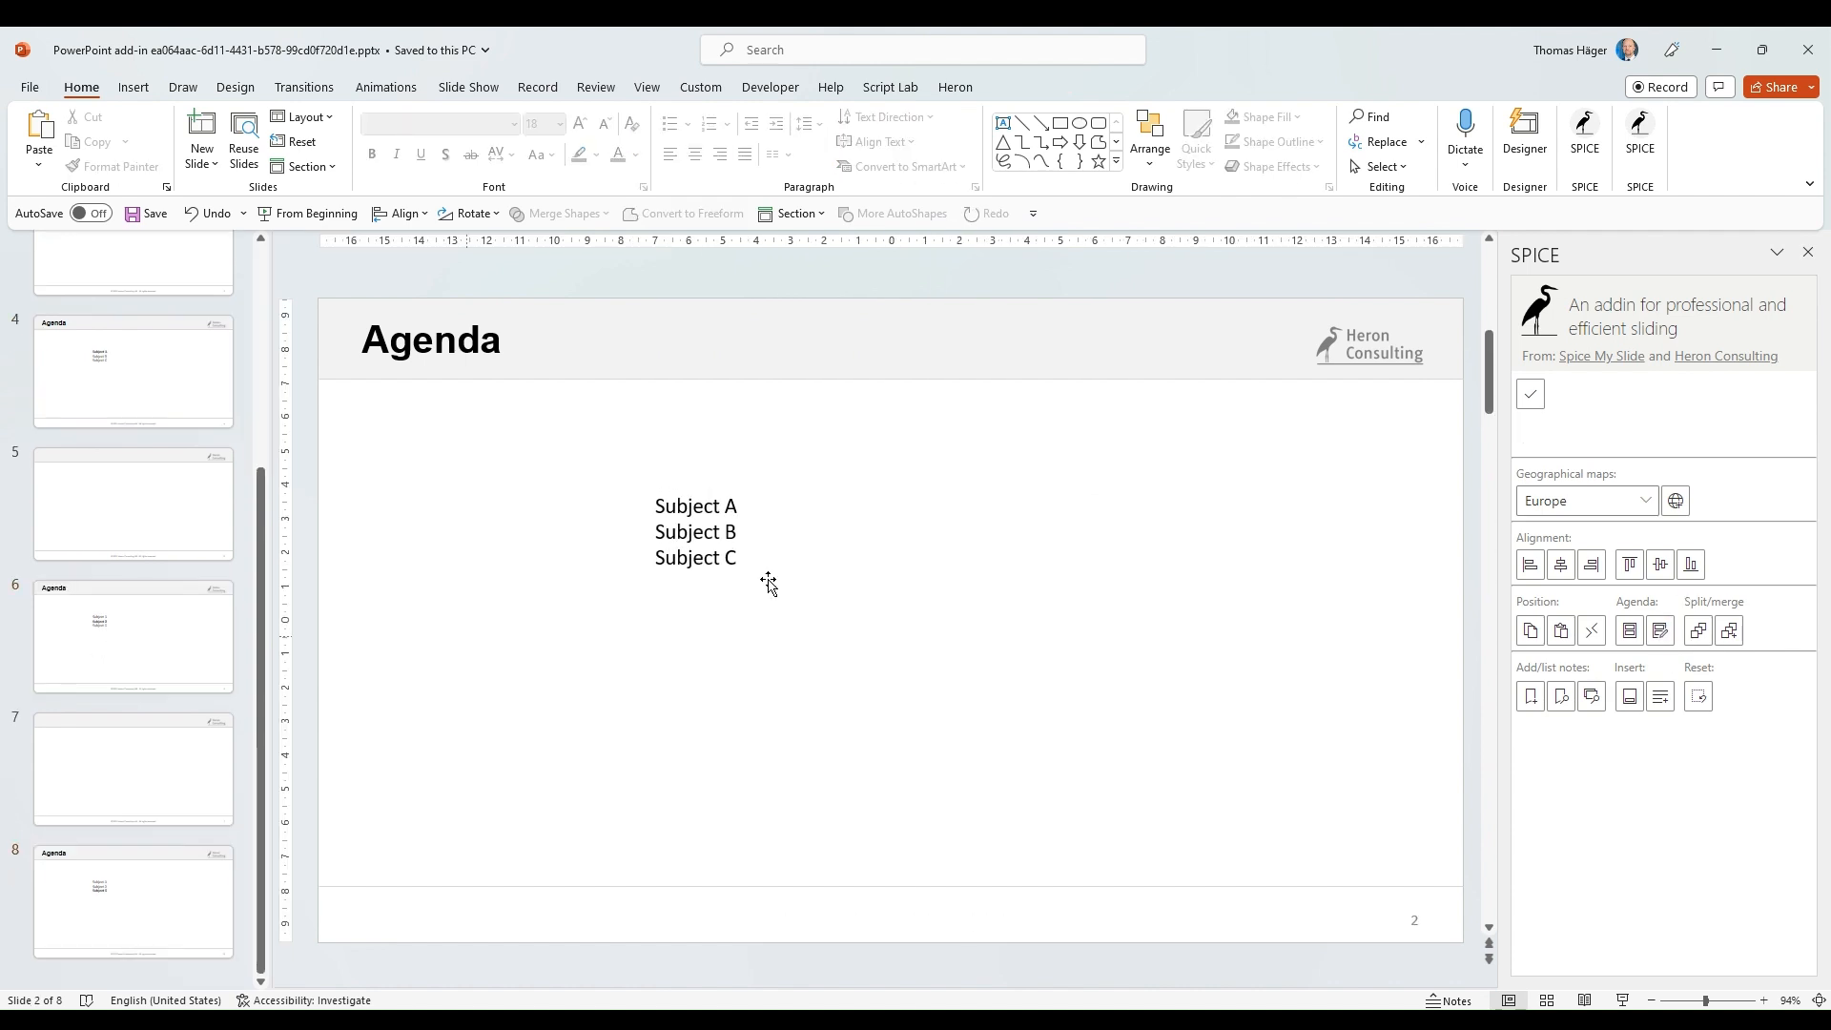
left_click(194, 646)
left_click(155, 917)
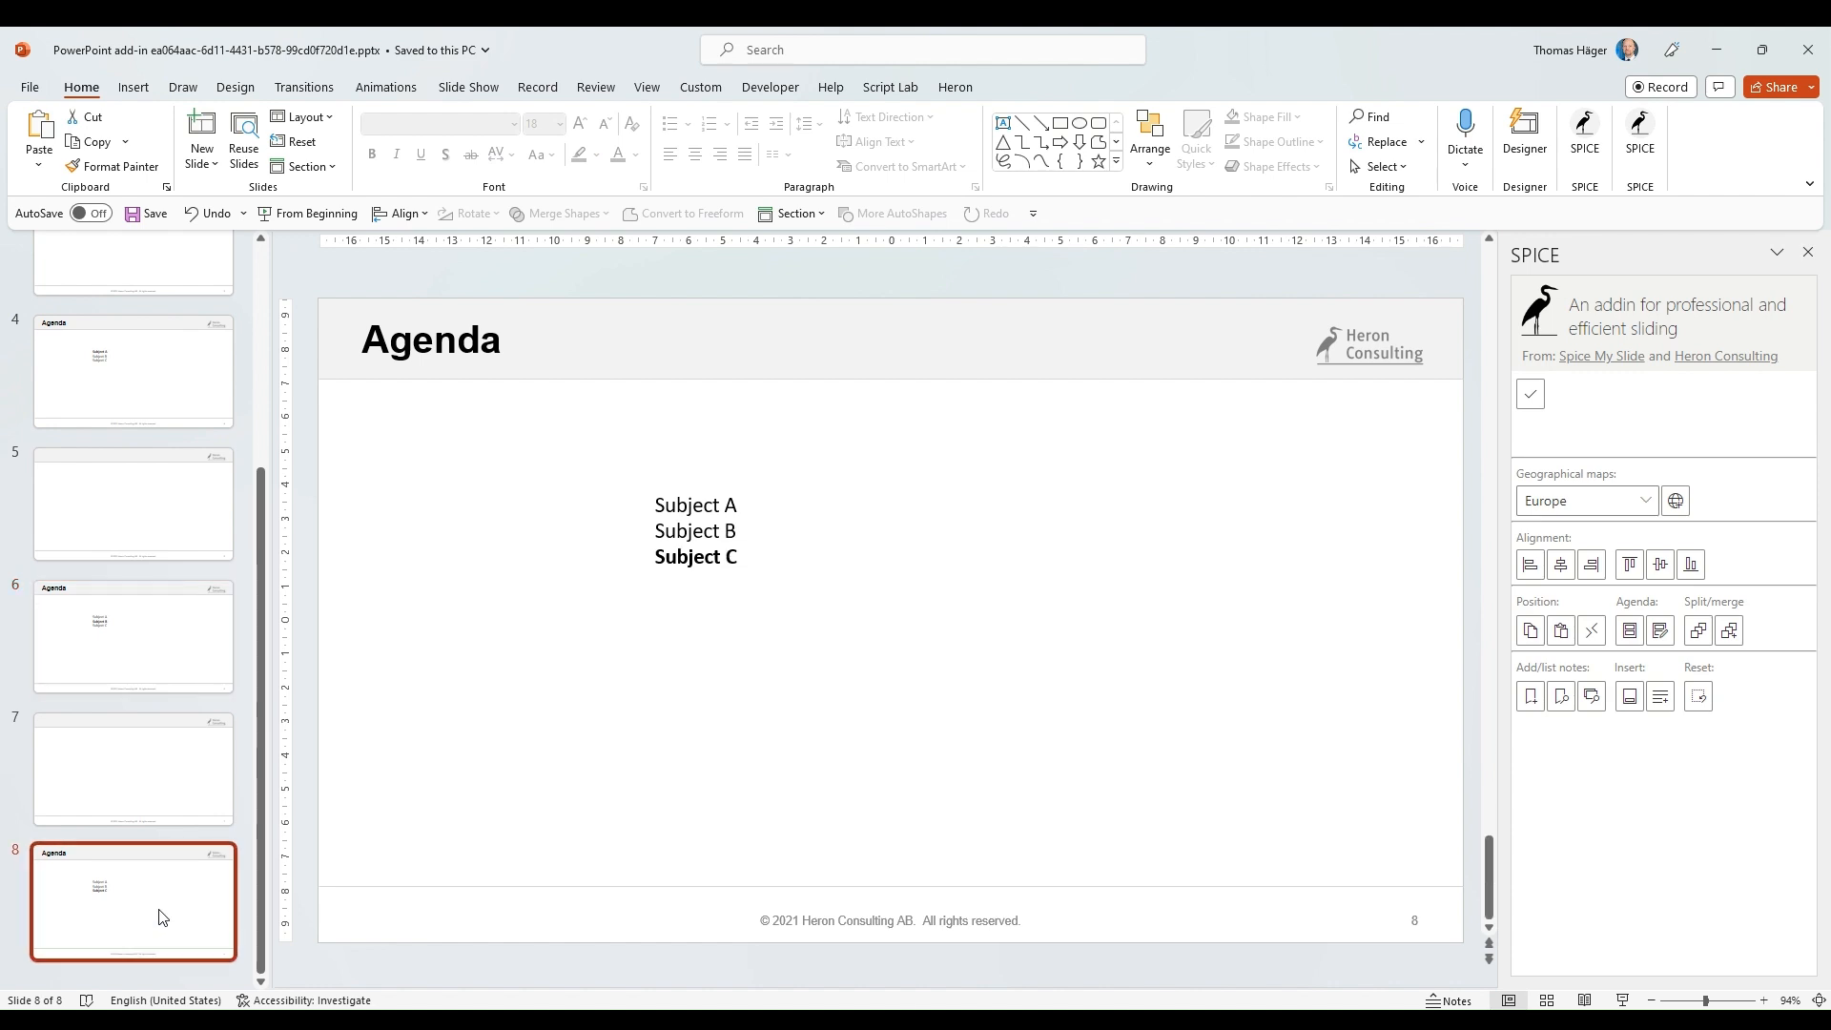
- Add Subject D as a fourth entry below Subject C on the first Agenda slide
left_click(160, 426)
scroll(180, 420, "up", 3)
left_click(176, 468)
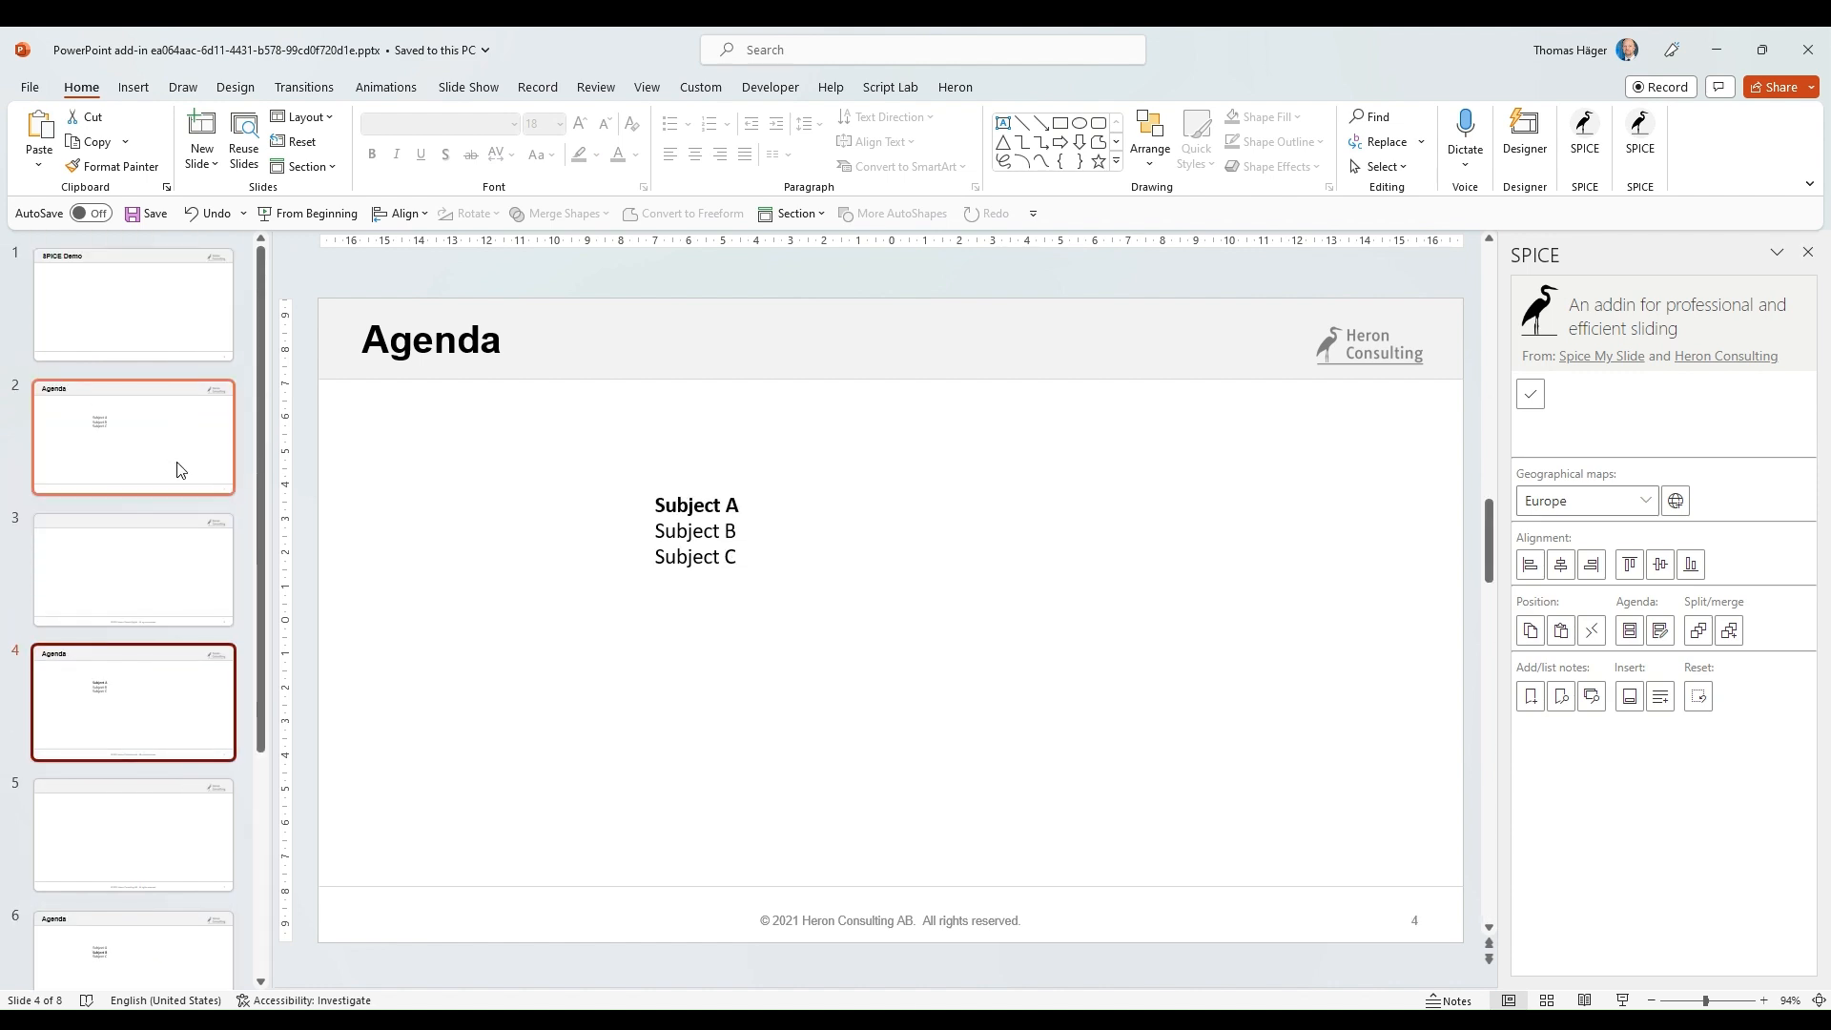
left_click(736, 559)
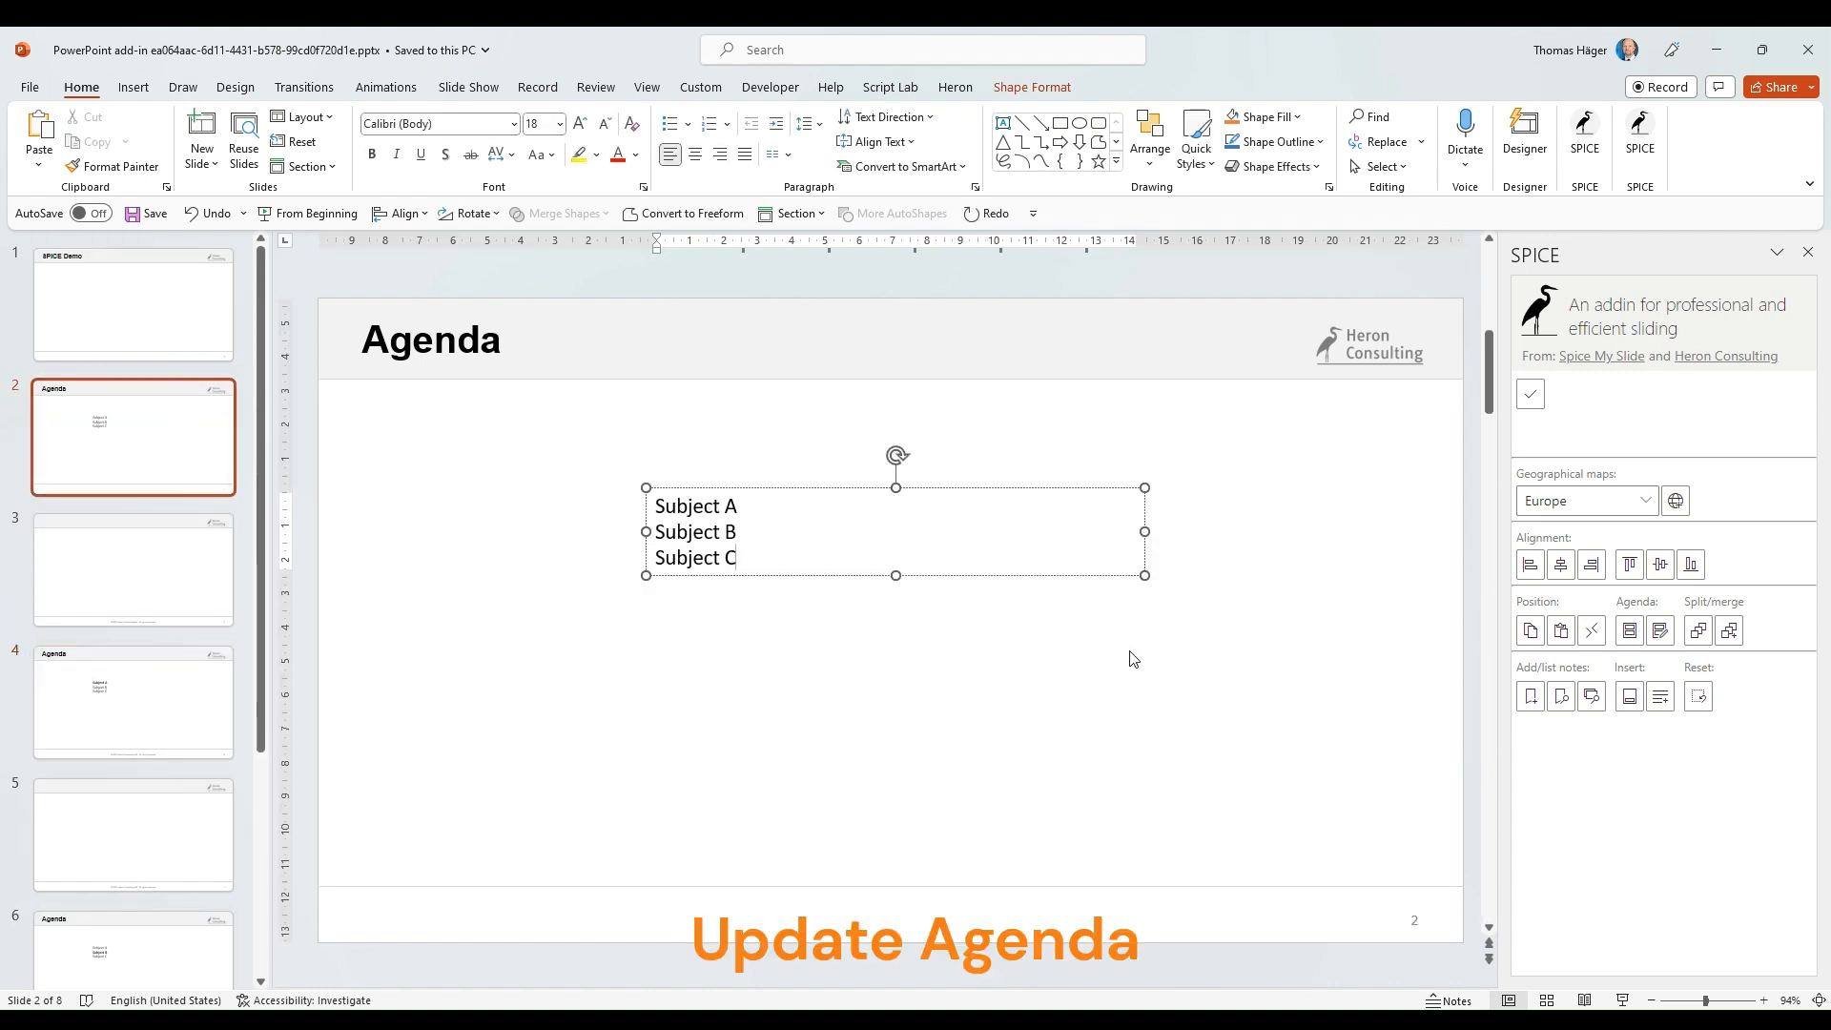
key("Return")
type("Subject D")
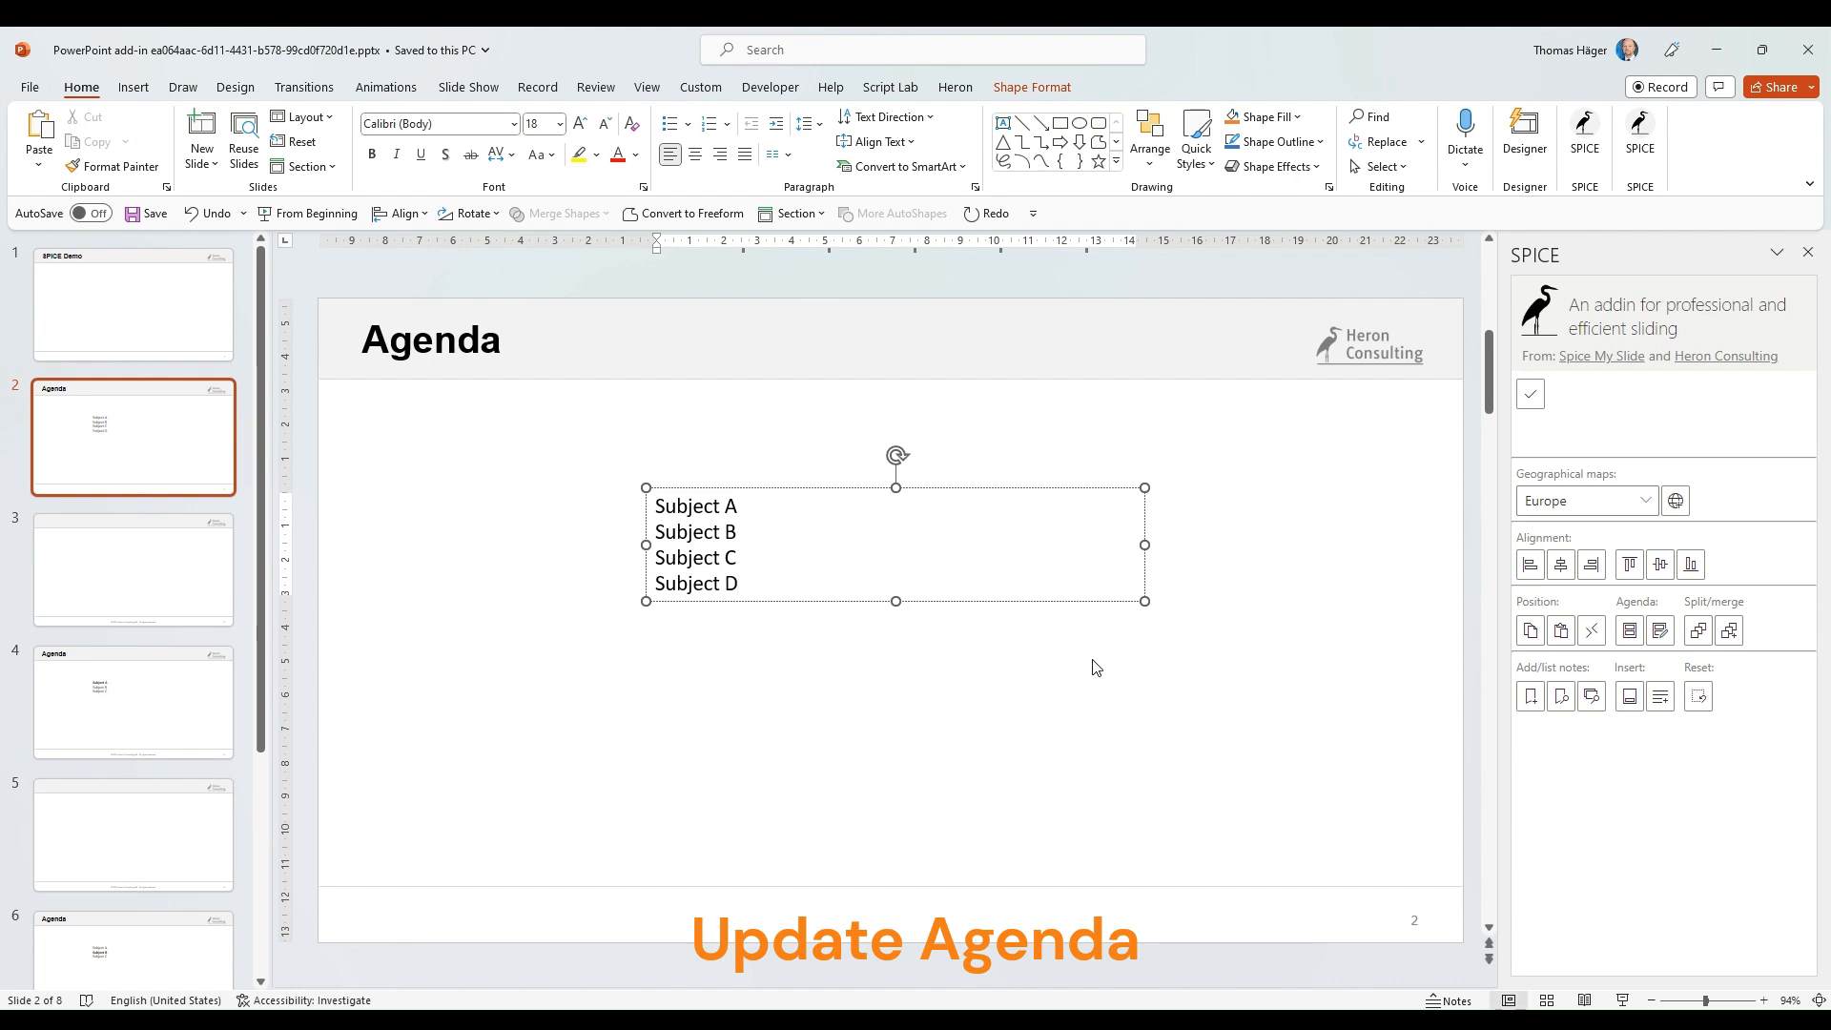
- Update the generated agenda slides to include the added Subject D entry and review them through slide 9
left_click(1661, 631)
left_click(117, 546)
left_click(167, 858)
scroll(166, 858, "down", 1)
left_click(171, 862)
- Delete the Subject C entry from the list on the first Agenda slide
left_click(135, 470)
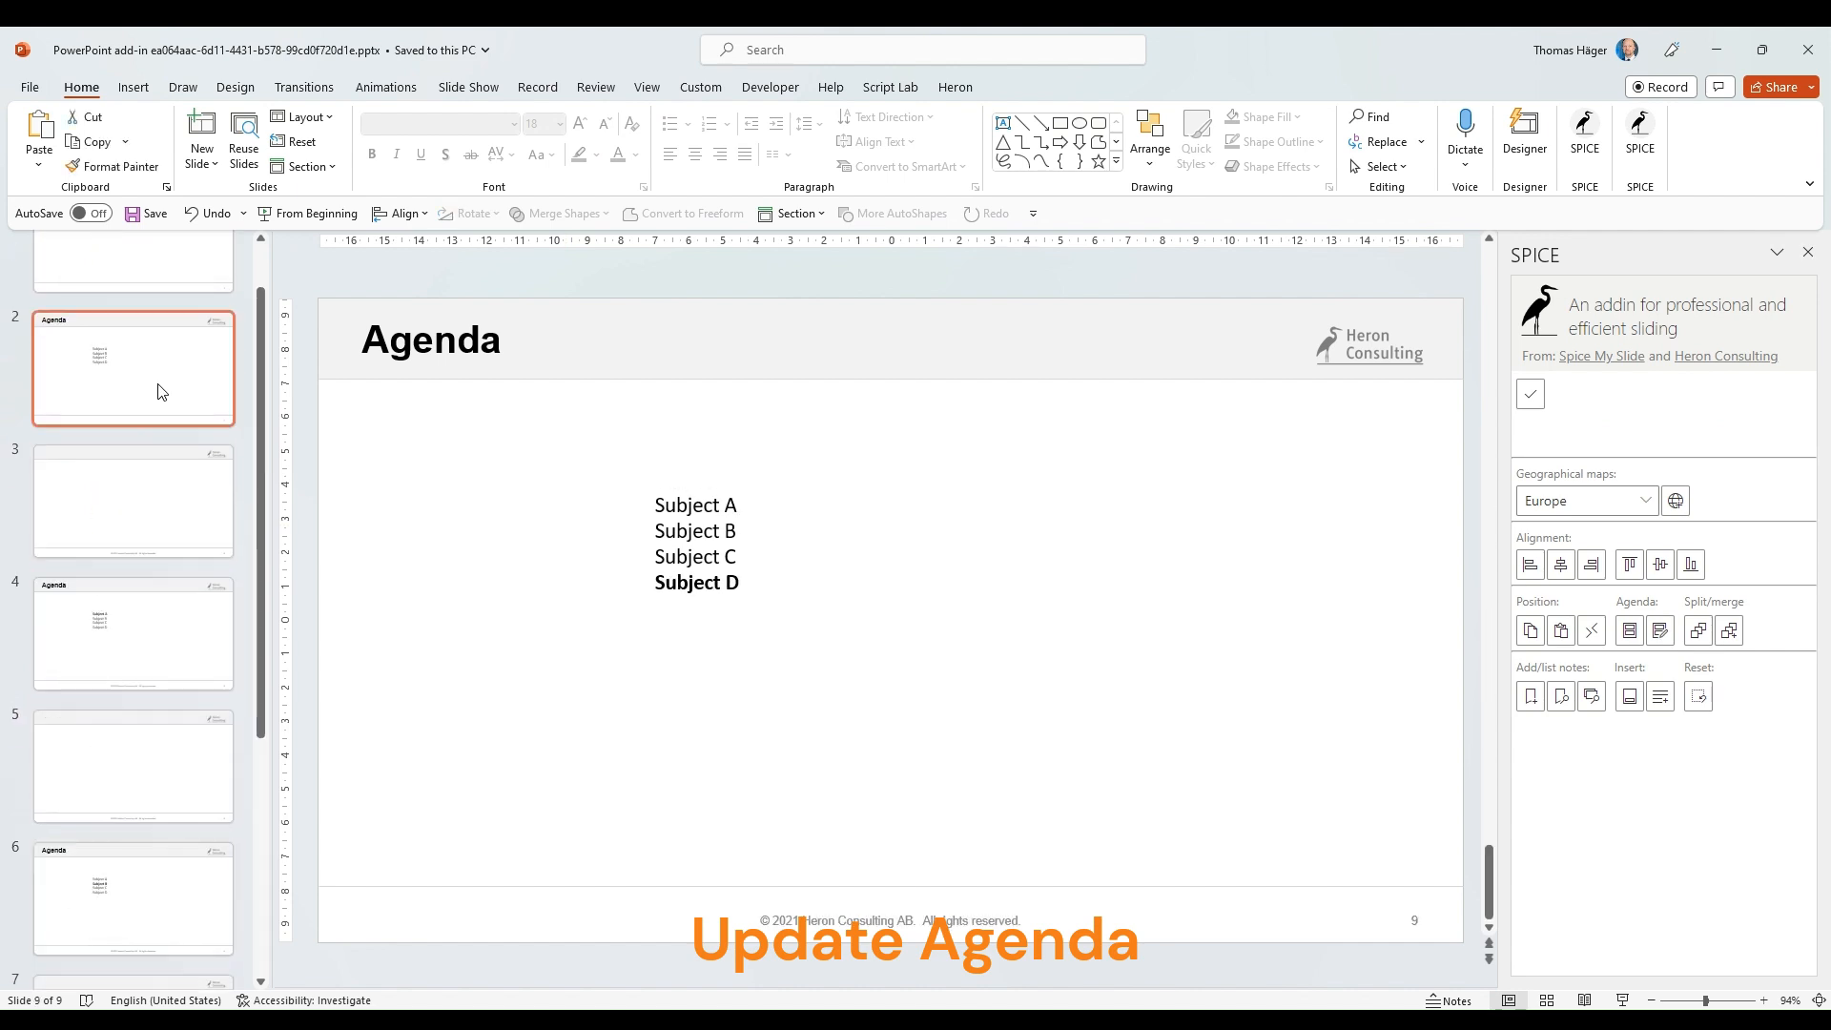
left_click(677, 559)
triple_click(677, 559)
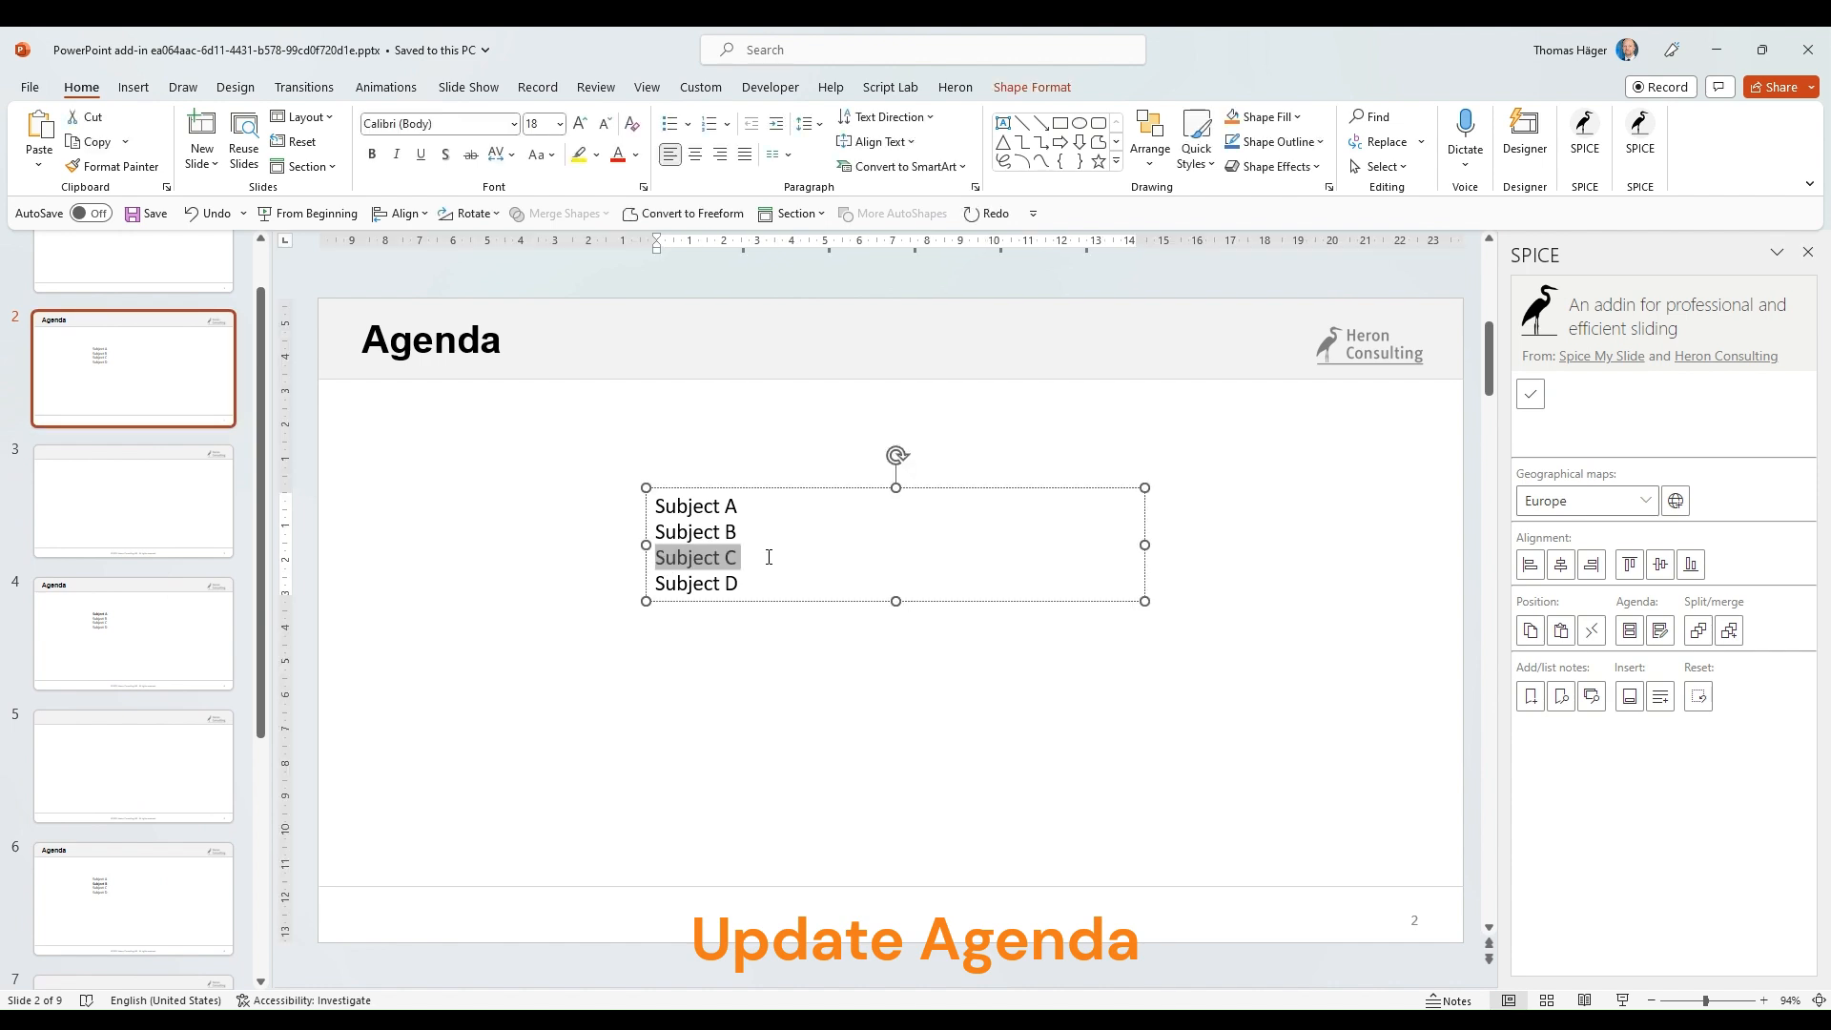
key("Delete")
- Update the generated agenda slides to reflect the removal of Subject C and review them through slide 8
left_click(1660, 630)
left_click(159, 362)
left_click(141, 656)
left_click(143, 882)
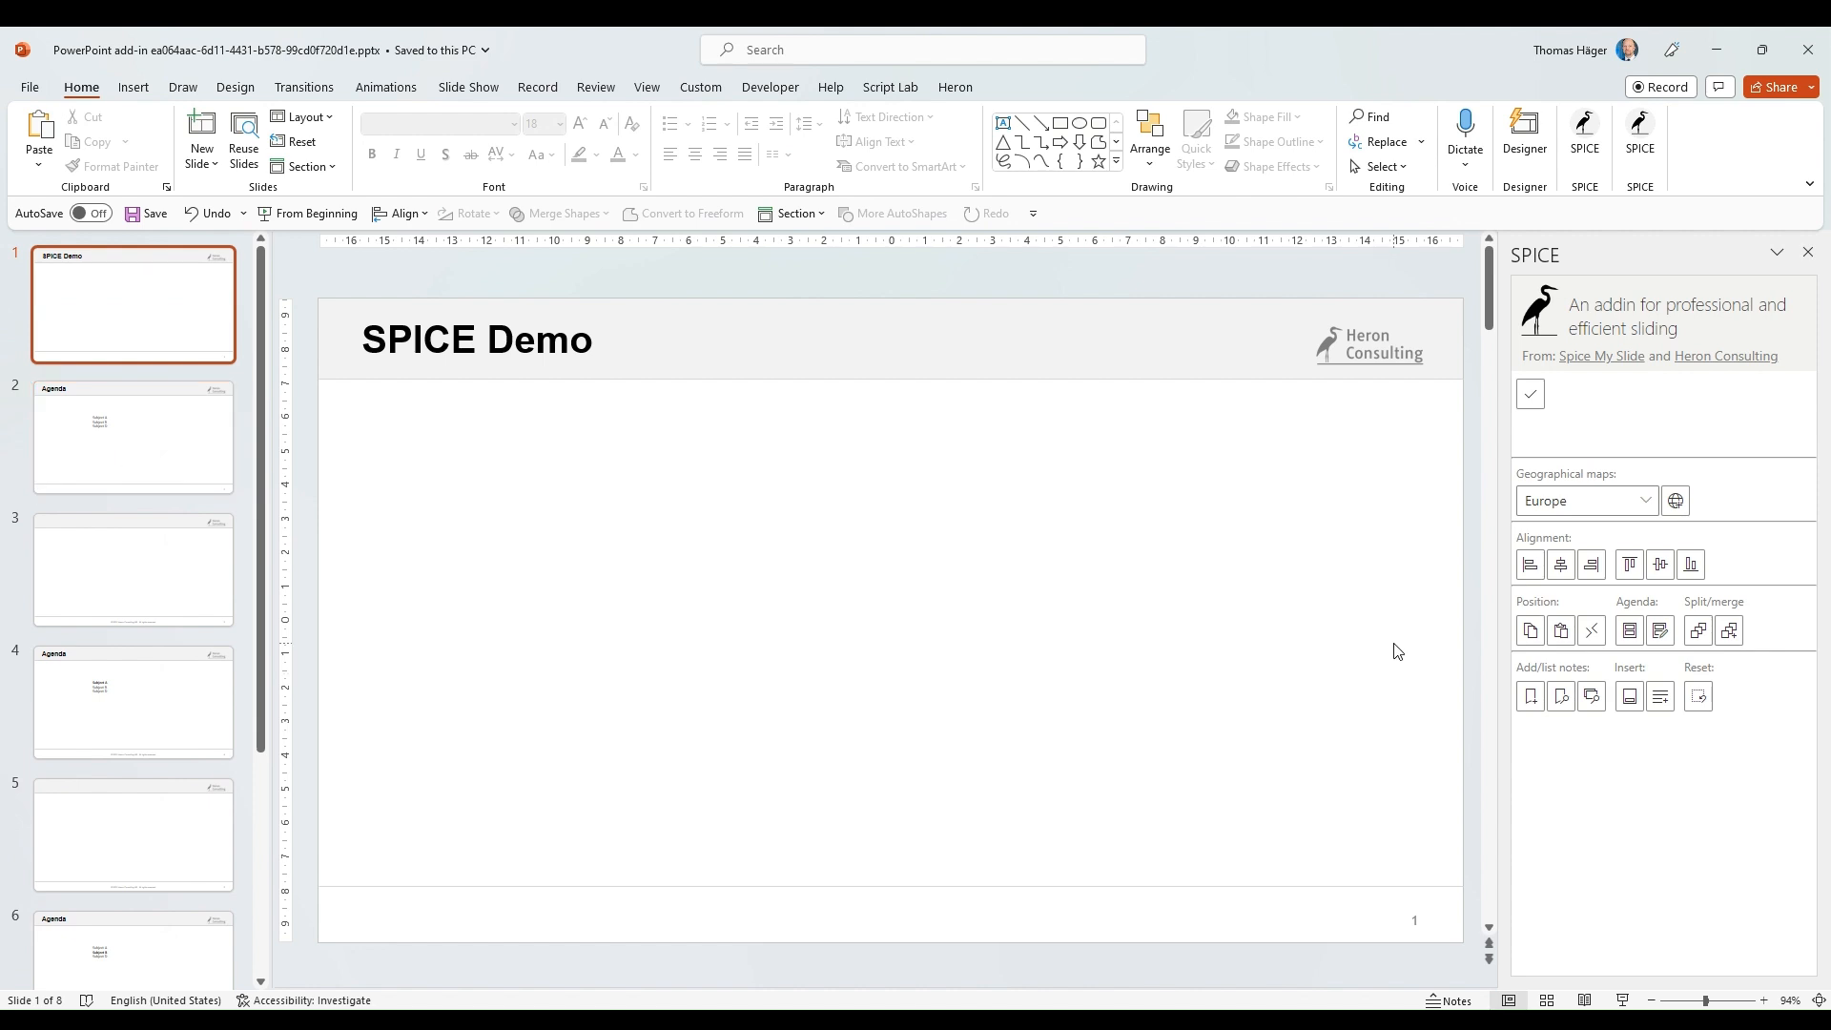
scroll(163, 900, "down", 3)
left_click(163, 899)
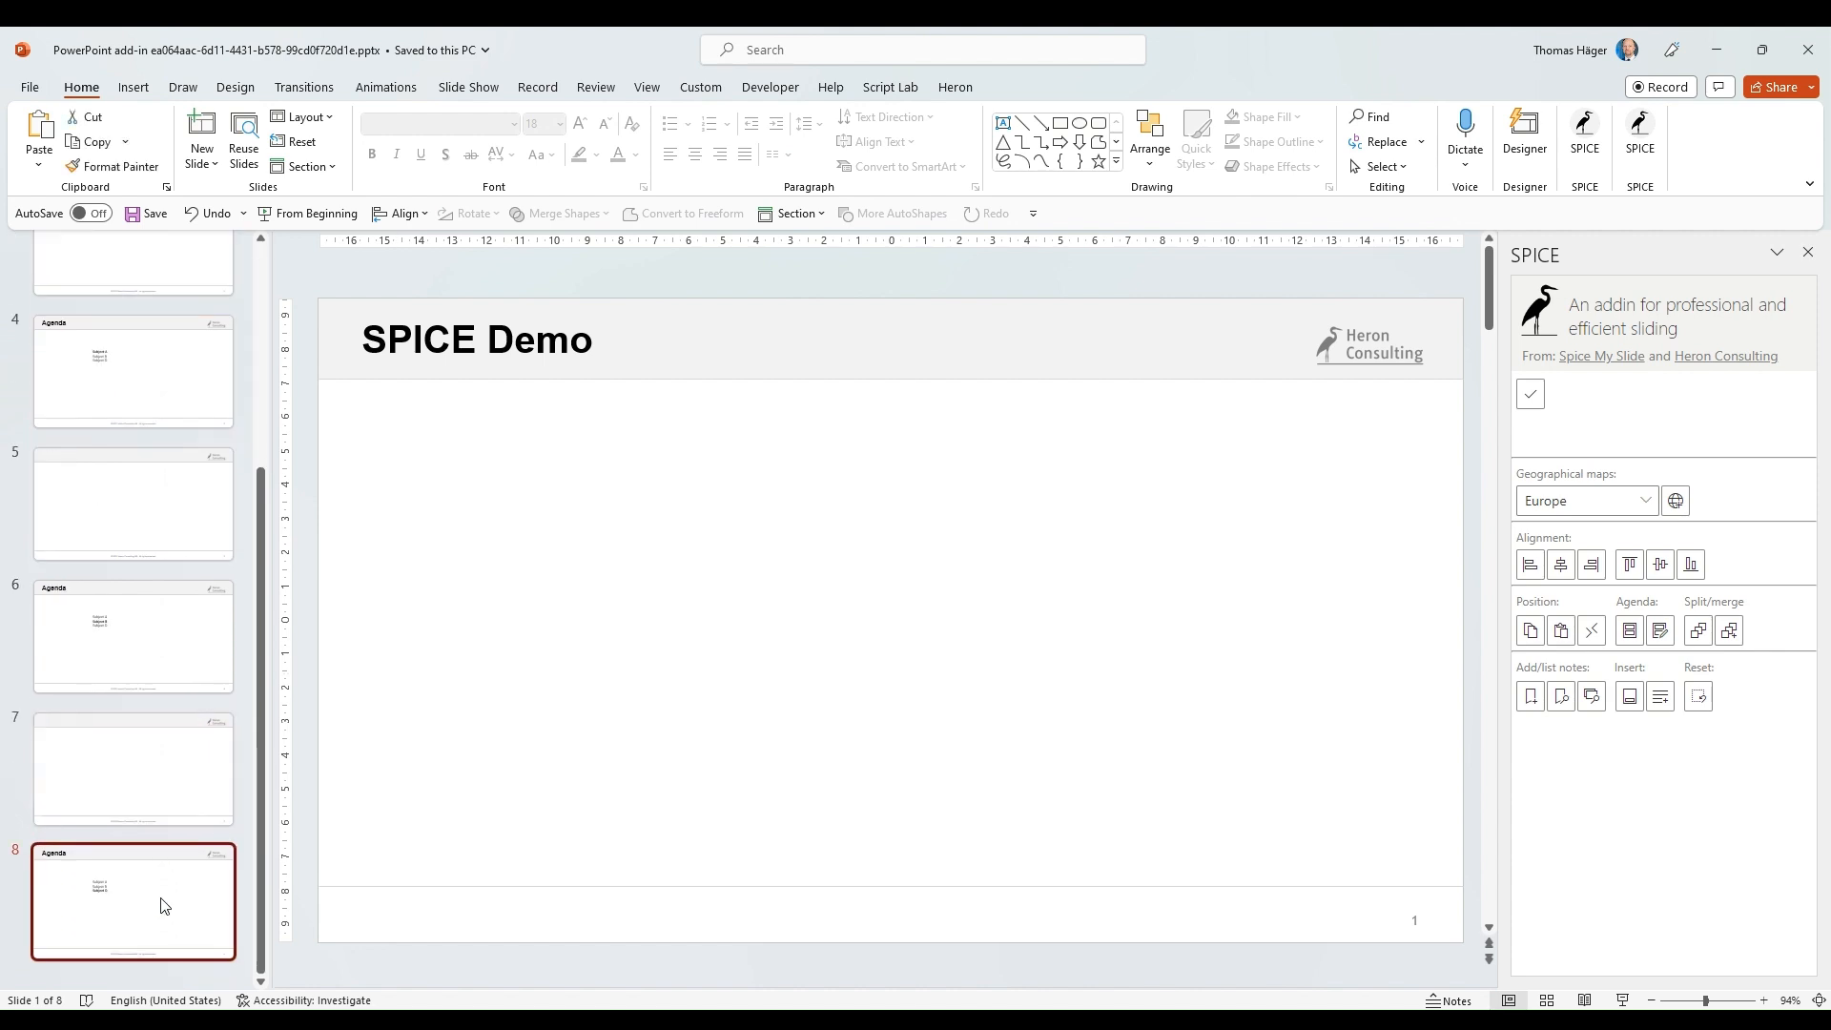